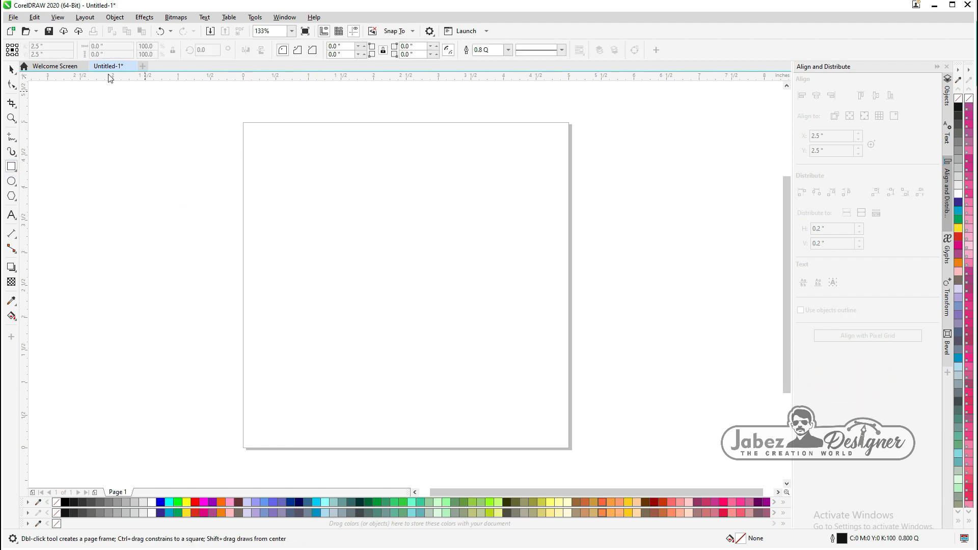
# Step: Enable snapping to the page and draw full-width rectangles along its upper and lower edges, about 0.92" and 0.85" tall
pyautogui.click(57, 19)
pyautogui.moveTo(136, 263)
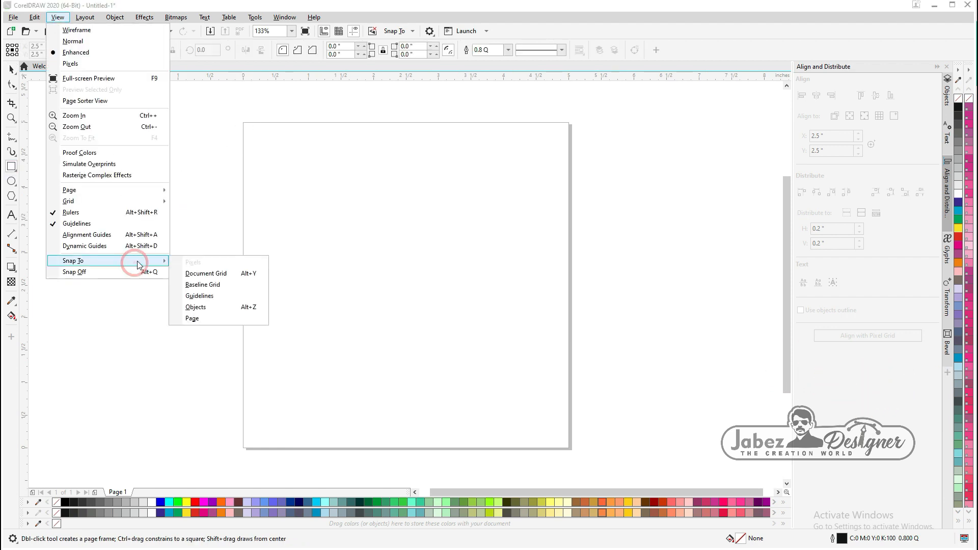
pyautogui.click(206, 320)
pyautogui.moveTo(243, 123); pyautogui.dragTo(569, 182)
pyautogui.moveTo(243, 448); pyautogui.dragTo(569, 392)
# Step: Convert the upper and lower page-edge rectangles to curves
pyautogui.click(11, 69)
pyautogui.click(315, 182)
pyautogui.click(113, 18)
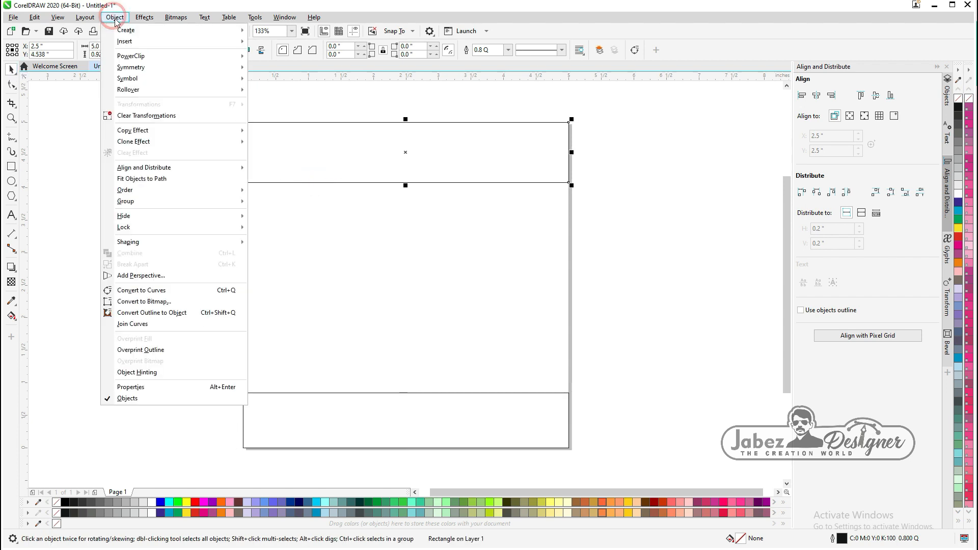
pyautogui.click(158, 287)
pyautogui.click(299, 449)
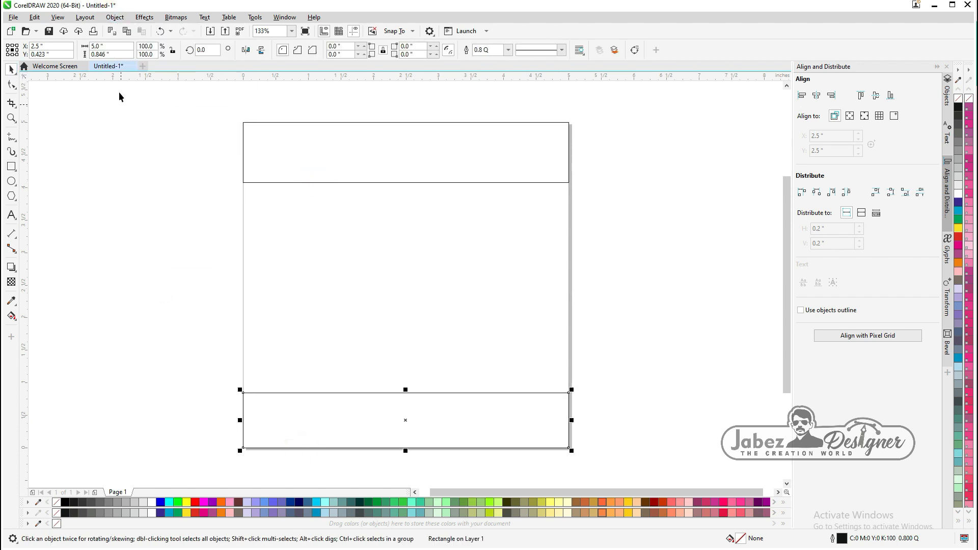
pyautogui.click(113, 18)
pyautogui.click(168, 290)
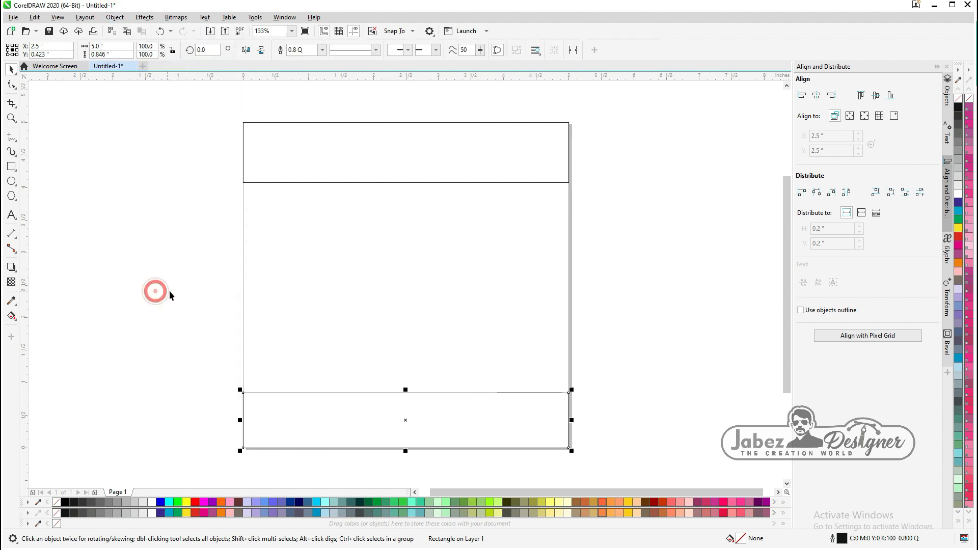
# Step: Bend the upper shape's lower edge into an upward arch and lower its end nodes, about 1.21" tall overall
pyautogui.click(325, 178)
pyautogui.click(12, 84)
pyautogui.moveTo(217, 170); pyautogui.dragTo(470, 199)
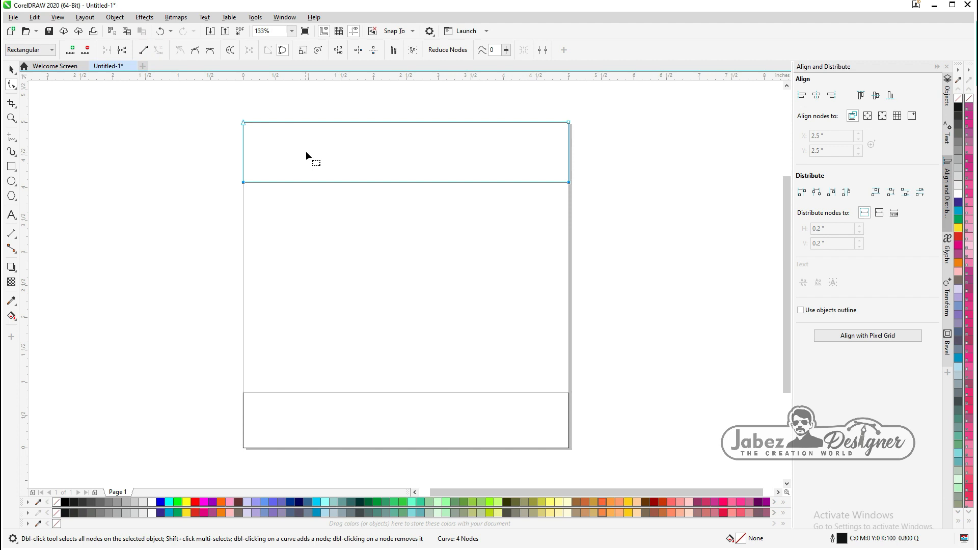
pyautogui.moveTo(363, 182); pyautogui.dragTo(372, 142)
pyautogui.moveTo(465, 184); pyautogui.dragTo(506, 166)
pyautogui.moveTo(228, 150); pyautogui.dragTo(569, 204)
# Step: Lower the bottom shape's two upper nodes and bend its upper edge into an arch, about 0.82" tall overall
pyautogui.click(479, 408)
pyautogui.moveTo(200, 384); pyautogui.dragTo(571, 415)
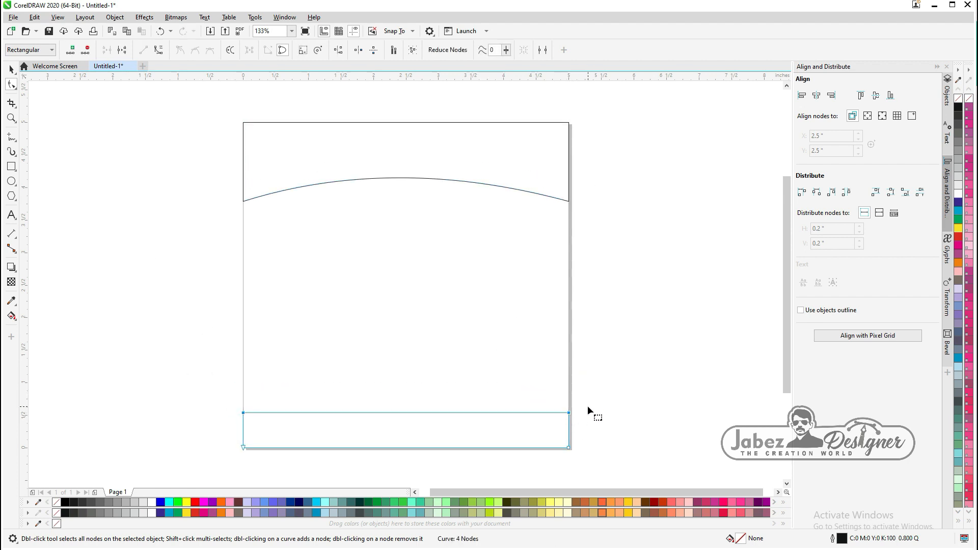
pyautogui.click(176, 209)
pyautogui.moveTo(410, 413); pyautogui.dragTo(406, 395)
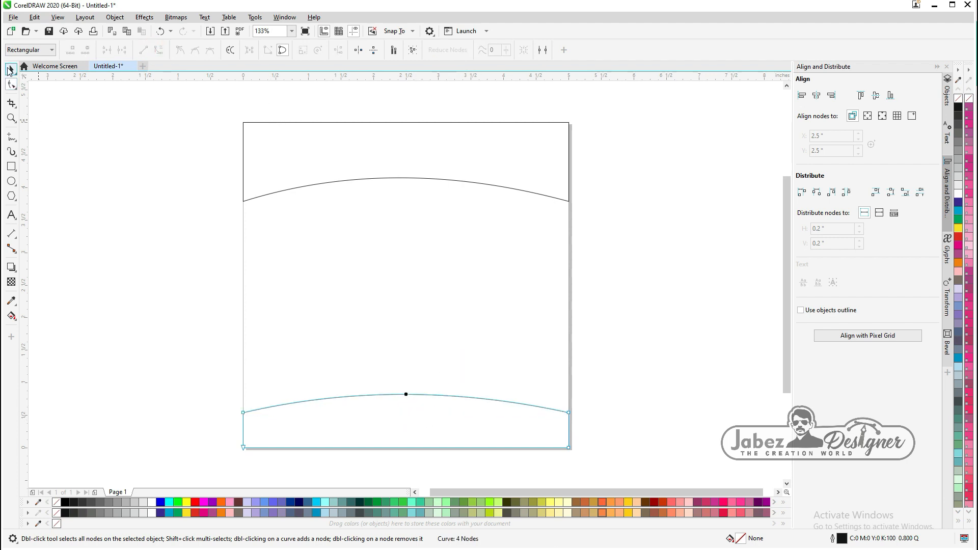
pyautogui.click(81, 170)
# Step: Draw a rectangle about 2.1" by 1.26" below the upper band and center it horizontally with that band
pyautogui.click(11, 166)
pyautogui.moveTo(347, 211); pyautogui.dragTo(483, 293)
pyautogui.click(11, 70)
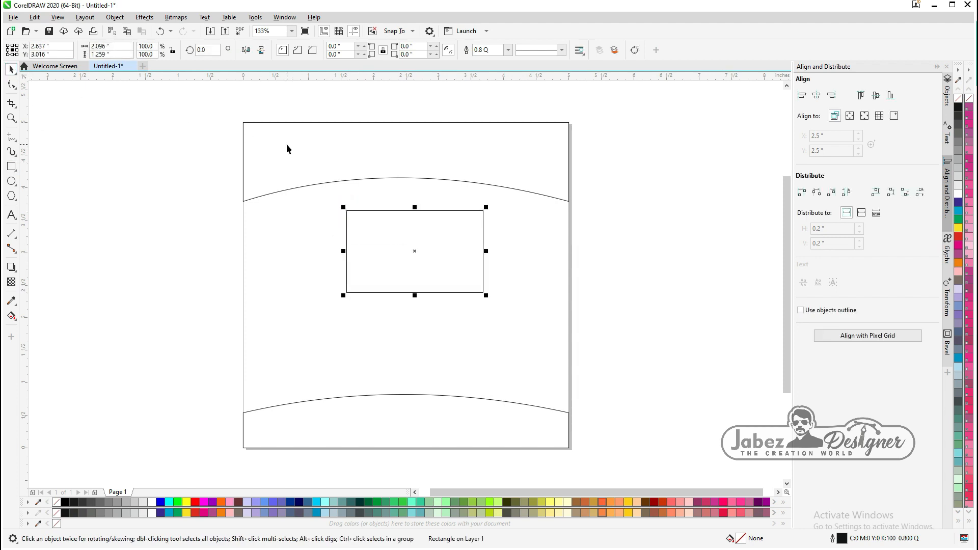
pyautogui.keyDown('shift'); pyautogui.click(286, 144); pyautogui.keyUp('shift')
pyautogui.click(816, 95)
pyautogui.click(679, 199)
# Step: Round the middle rectangle's corners to about 0.196" and move it slightly up towards the upper band
pyautogui.click(431, 292)
pyautogui.click(11, 85)
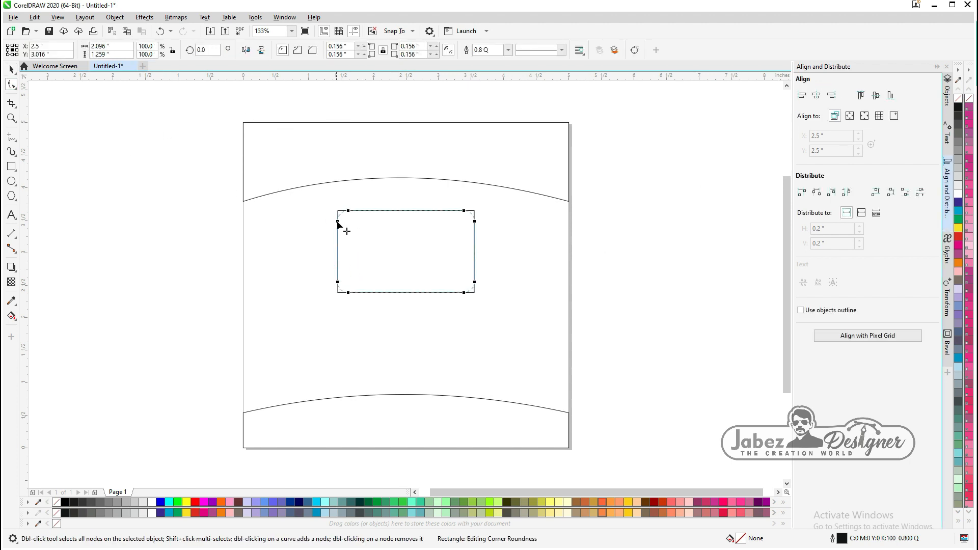
pyautogui.click(9, 70)
pyautogui.moveTo(402, 250); pyautogui.dragTo(406, 242)
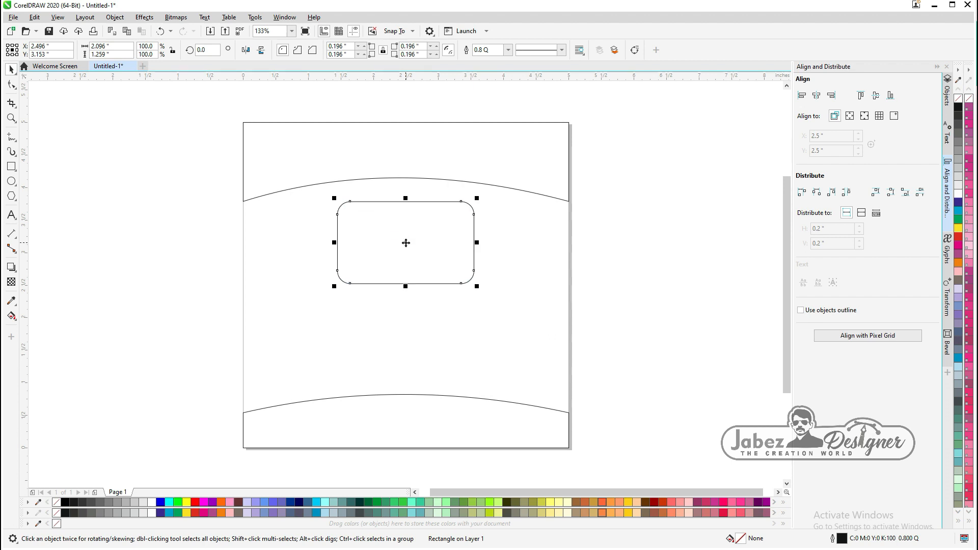
pyautogui.click(156, 236)
# Step: Draw an inverted-V hanging line about 1.82" wide and 1.0" tall above the rounded rectangle, and nudge its apex towards the center
pyautogui.click(15, 140)
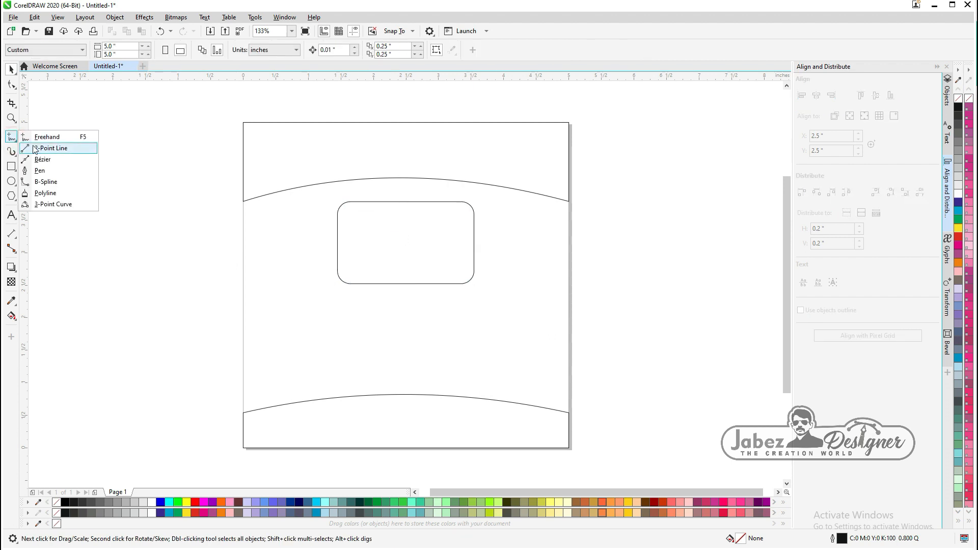
pyautogui.click(38, 171)
pyautogui.click(346, 217)
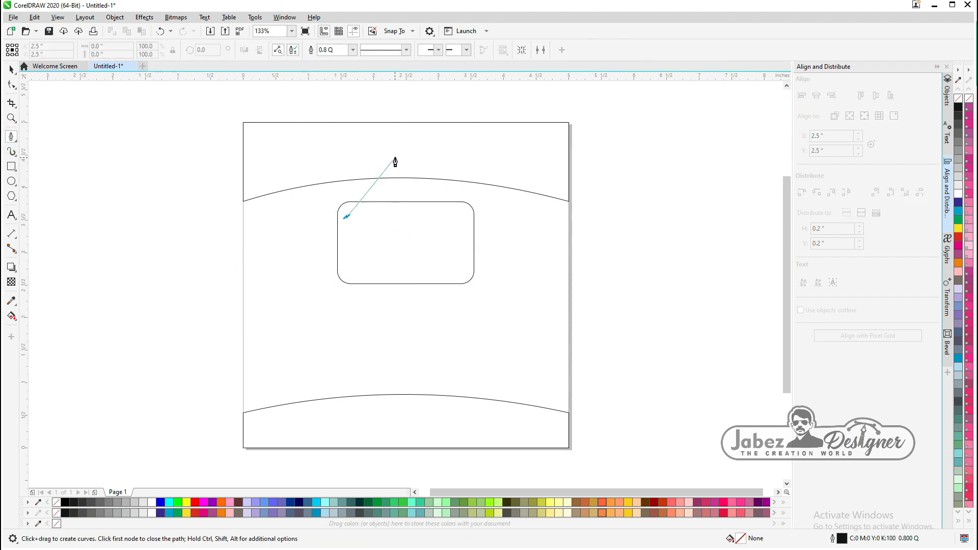
pyautogui.click(396, 152)
pyautogui.click(465, 213)
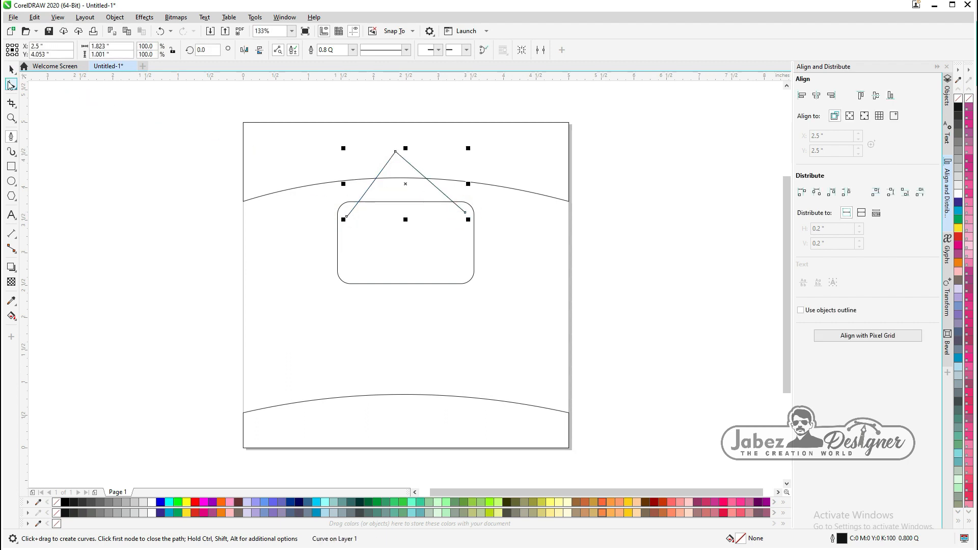
pyautogui.click(10, 85)
pyautogui.moveTo(395, 152); pyautogui.dragTo(401, 151)
# Step: Draw a circle about 0.18" across at the hanging line's apex and center it horizontally with the upper band
pyautogui.click(11, 181)
pyautogui.moveTo(303, 149); pyautogui.dragTo(315, 161)
pyautogui.press('space')
pyautogui.keyDown('shift'); pyautogui.click(413, 147); pyautogui.keyUp('shift')
pyautogui.click(817, 96)
pyautogui.click(655, 151)
# Step: Reshape the hanging line so its apex sits inside the circle and its left end is slightly higher
pyautogui.click(445, 194)
pyautogui.scroll(2, 416, 162)
pyautogui.moveTo(353, 97); pyautogui.dragTo(396, 146)
pyautogui.click(416, 170)
pyautogui.doubleClick(412, 163)
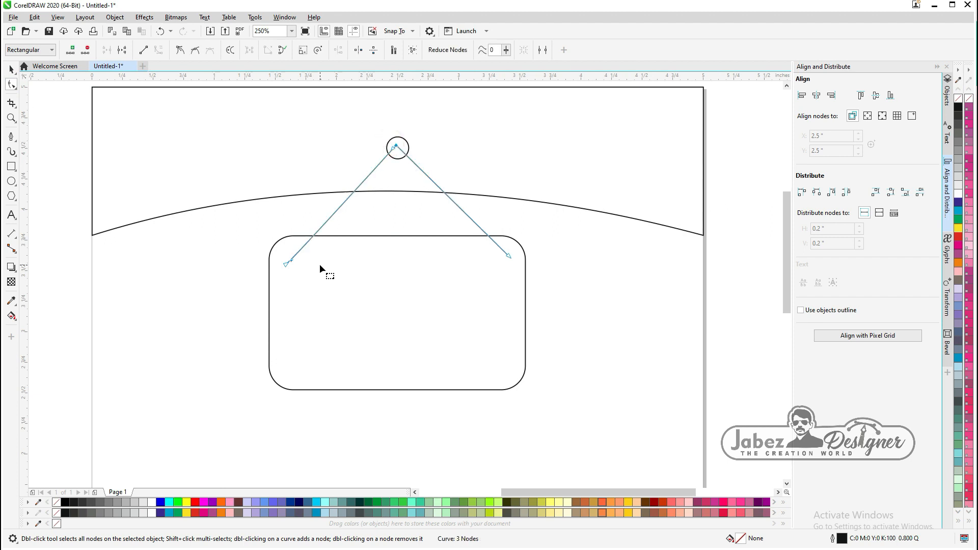
pyautogui.moveTo(285, 265); pyautogui.dragTo(287, 252)
pyautogui.click(11, 68)
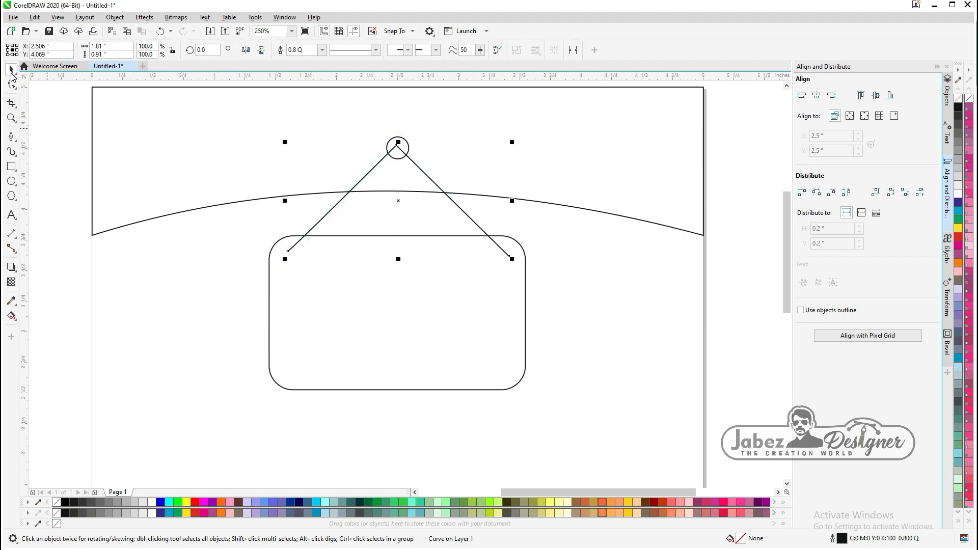
# Step: Fill the upper and lower arched bands with yellow #FFCC00 and stretch the lower band slightly taller
pyautogui.scroll(-2, 216, 247)
pyautogui.click(210, 212)
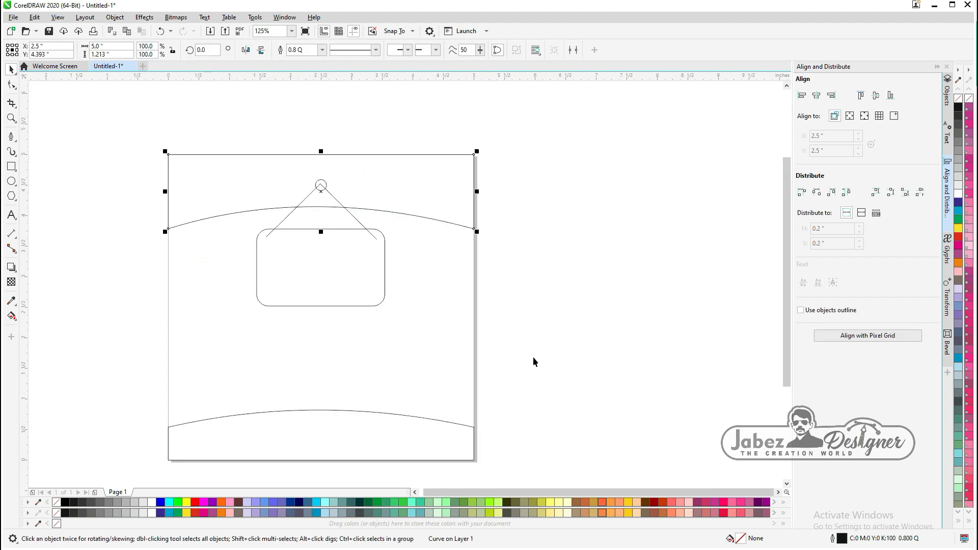
pyautogui.click(628, 502)
pyautogui.click(410, 447)
pyautogui.click(628, 502)
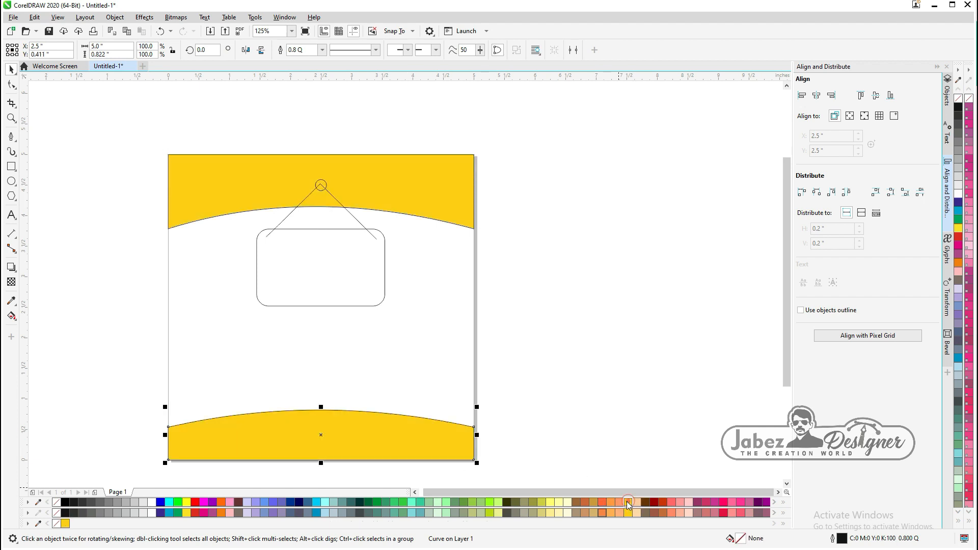
pyautogui.moveTo(321, 407); pyautogui.dragTo(321, 396)
# Step: Fill the rounded rectangle with a custom uniform dark purple, about #340C7A
pyautogui.click(321, 304)
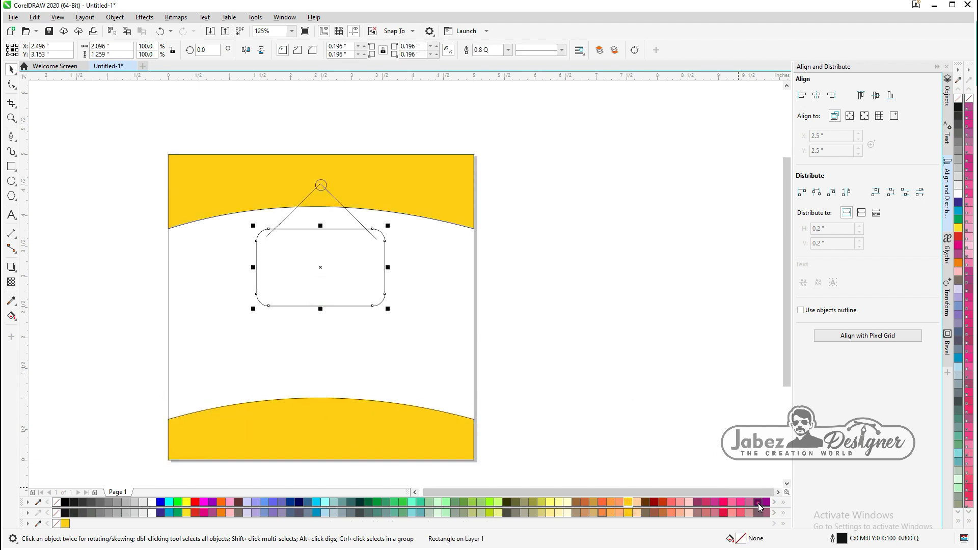
pyautogui.click(758, 502)
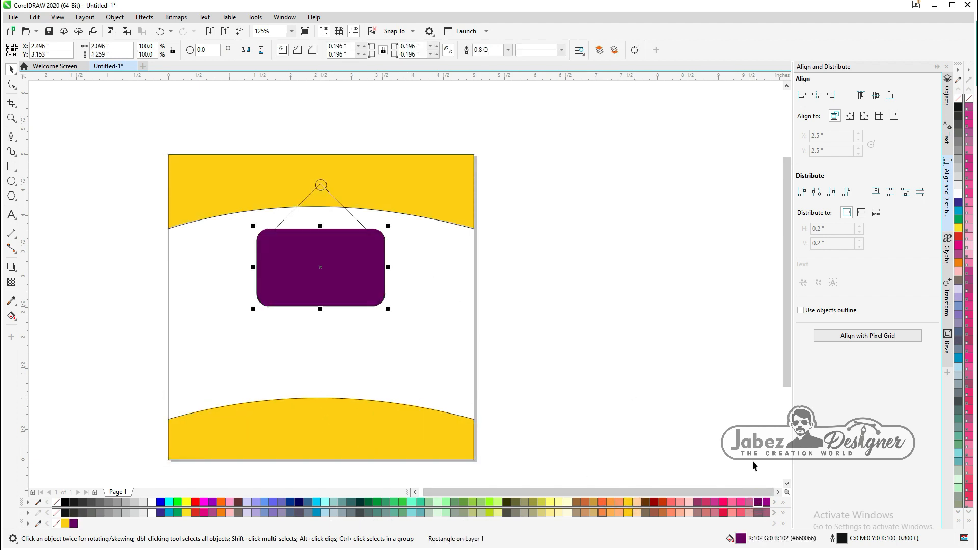
pyautogui.click(299, 503)
pyautogui.doubleClick(739, 538)
pyautogui.click(350, 186)
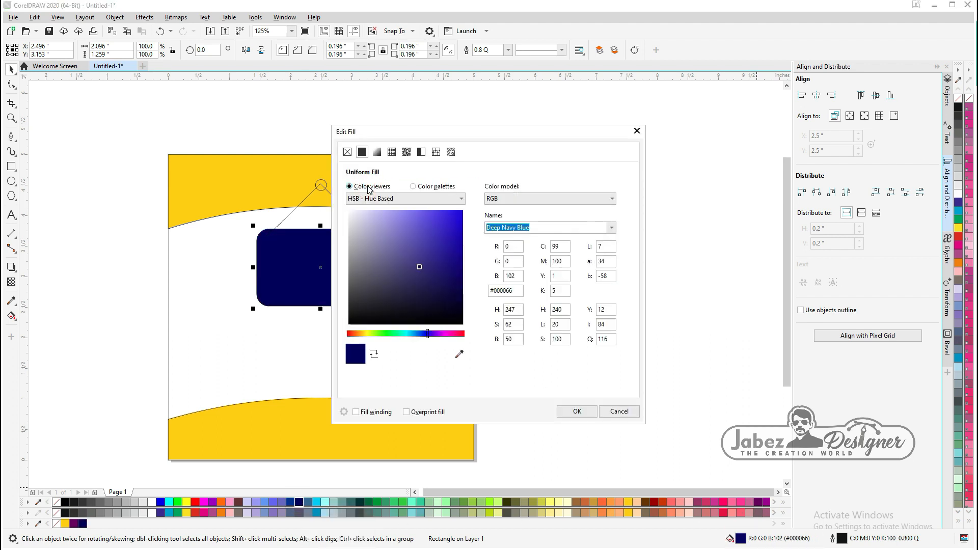
pyautogui.click(433, 331)
pyautogui.moveTo(433, 273); pyautogui.dragTo(446, 273)
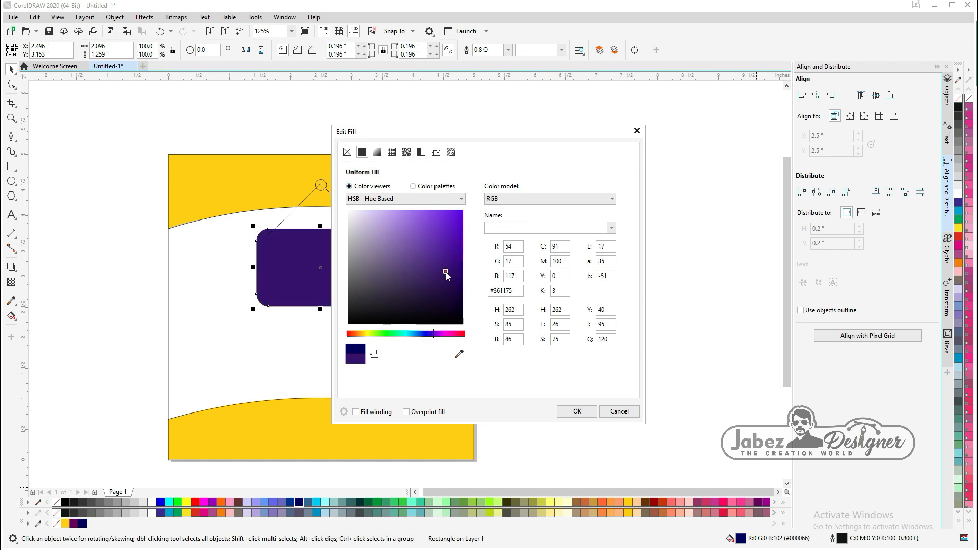
pyautogui.click(576, 411)
pyautogui.click(552, 361)
# Step: Try a 5.0 Q outline width on the hanging line
pyautogui.click(258, 200)
pyautogui.click(291, 211)
pyautogui.click(322, 50)
pyautogui.click(308, 91)
pyautogui.click(322, 49)
pyautogui.click(302, 97)
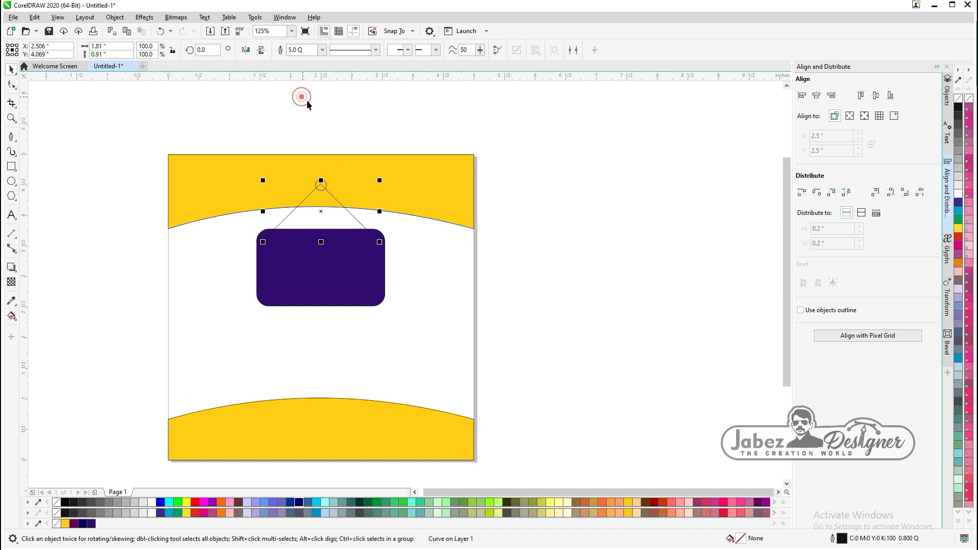
pyautogui.scroll(1, 299, 166)
pyautogui.click(14, 141)
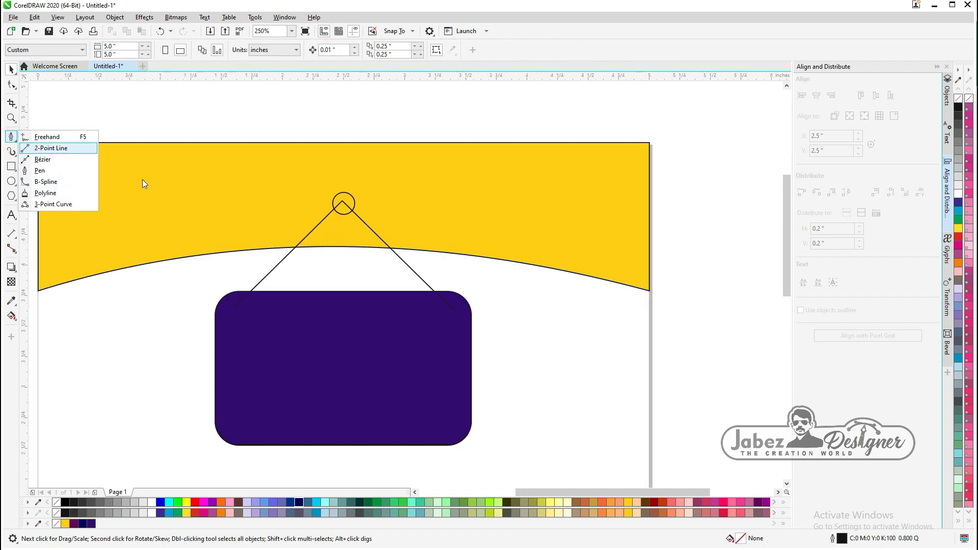
pyautogui.moveTo(216, 202); pyautogui.dragTo(313, 156)
pyautogui.click(374, 49)
pyautogui.click(352, 98)
pyautogui.hotkey('ctrl', 'z')
pyautogui.click(11, 69)
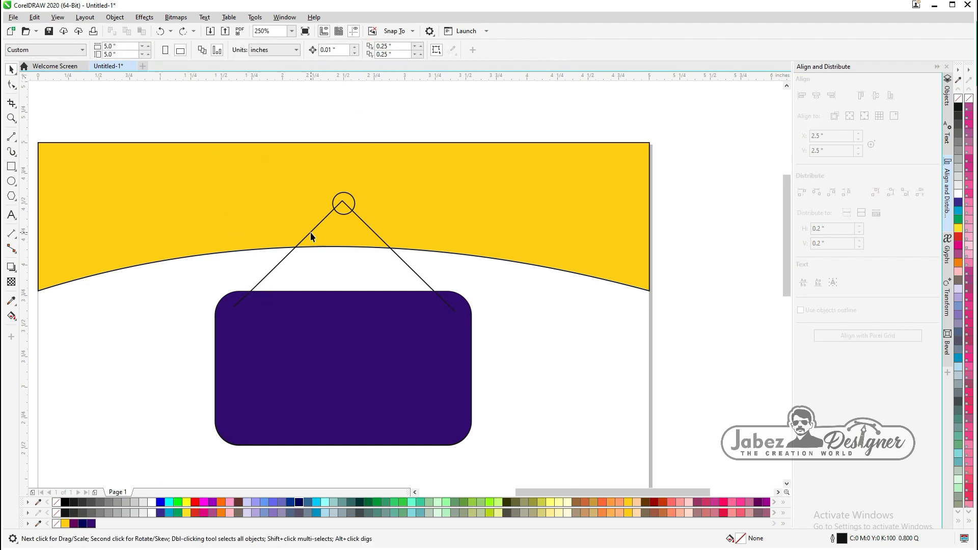
# Step: Fill the small circle at the hanging line's apex with the dark purple #340C7A
pyautogui.click(321, 239)
pyautogui.scroll(-1, 327, 242)
pyautogui.click(343, 142)
pyautogui.moveTo(351, 124); pyautogui.dragTo(402, 215)
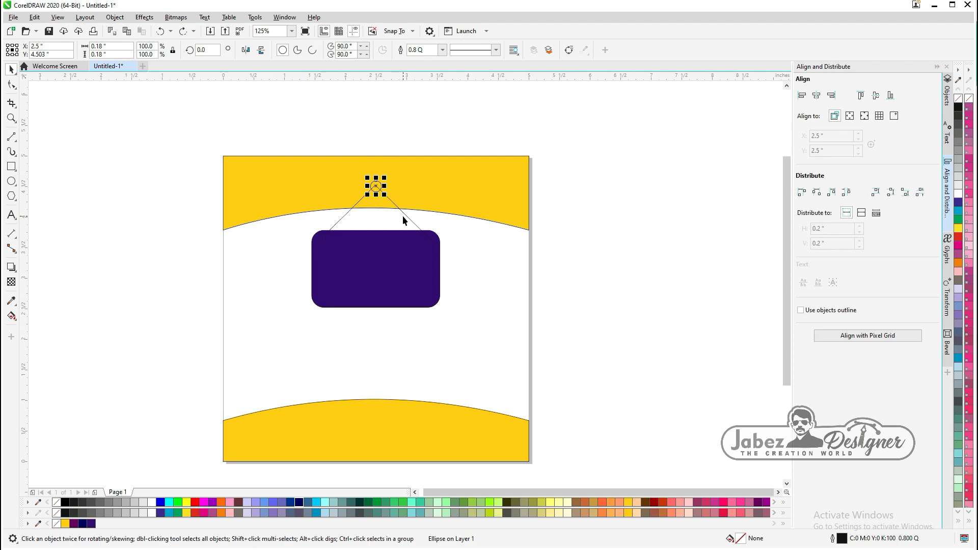
pyautogui.click(92, 523)
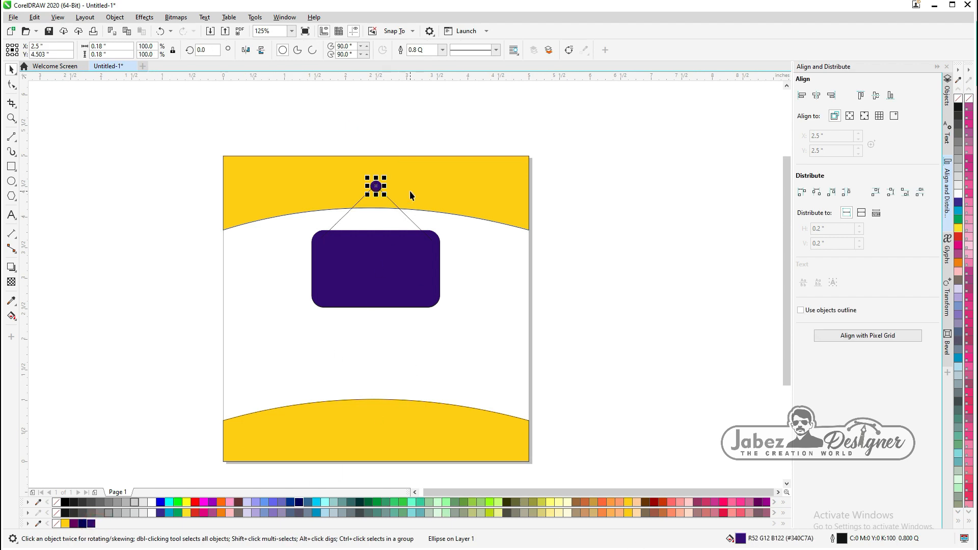
# Step: Remove the outlines from the two yellow bands
pyautogui.click(385, 445)
pyautogui.click(451, 49)
pyautogui.click(436, 60)
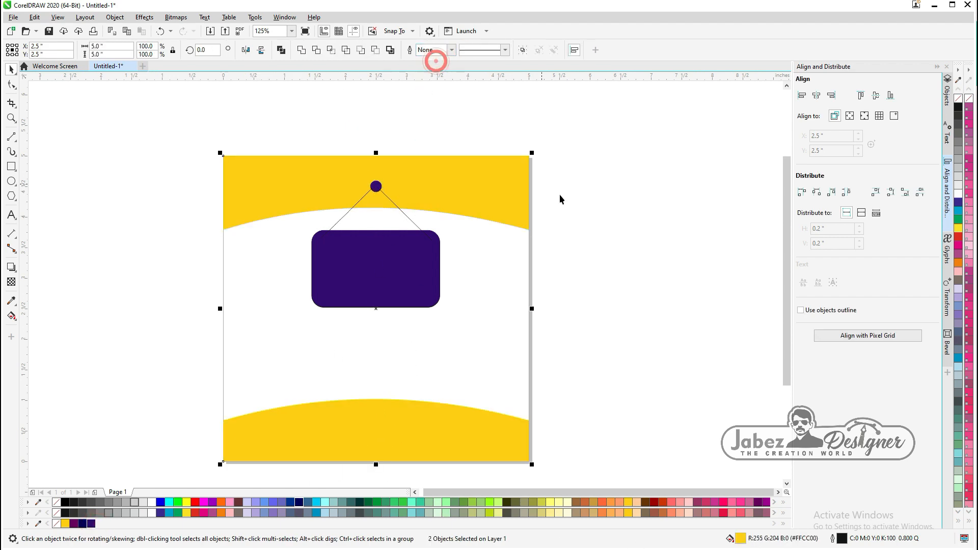
pyautogui.click(565, 197)
# Step: Add a one-step outside contour of about 0.032" around the rounded purple rectangle
pyautogui.click(390, 277)
pyautogui.scroll(1, 382, 266)
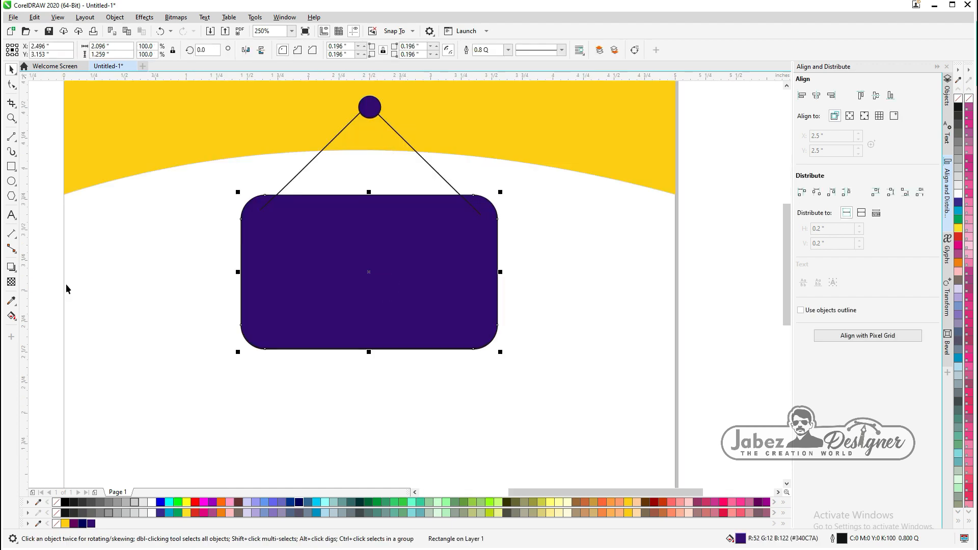
pyautogui.click(16, 273)
pyautogui.click(76, 277)
pyautogui.moveTo(243, 253); pyautogui.dragTo(237, 253)
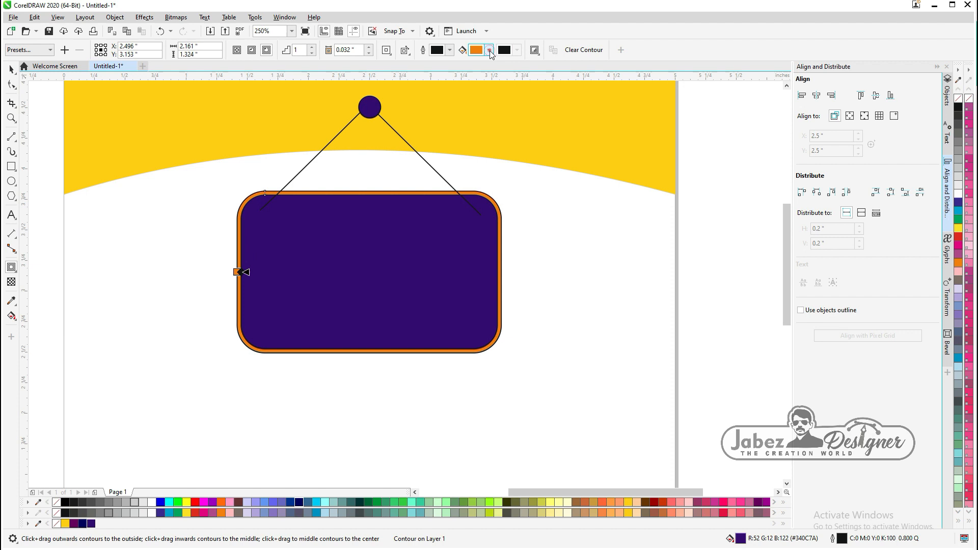
# Step: Set the contour's fill to the yellow sampled from the upper band (C0 M20 Y98 K0)
pyautogui.click(490, 51)
pyautogui.click(563, 175)
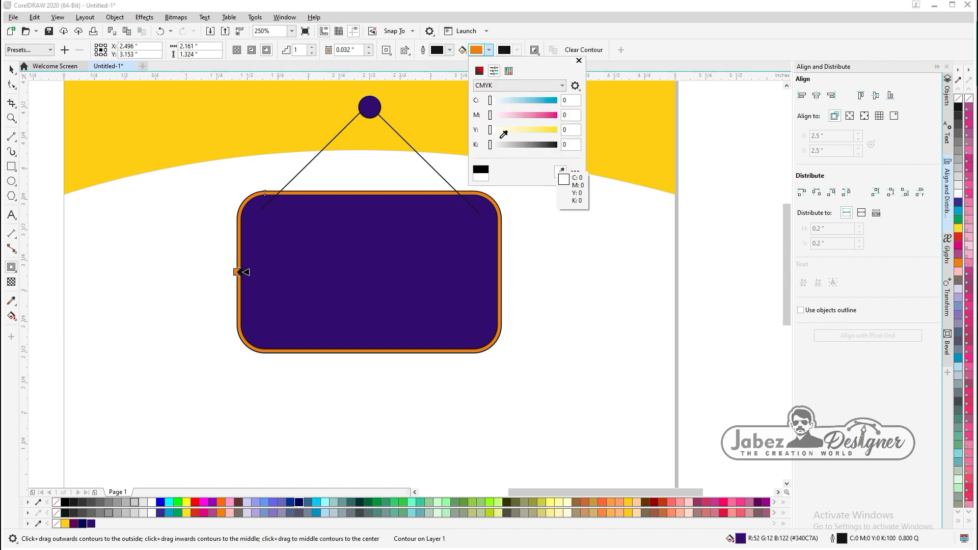
pyautogui.click(429, 123)
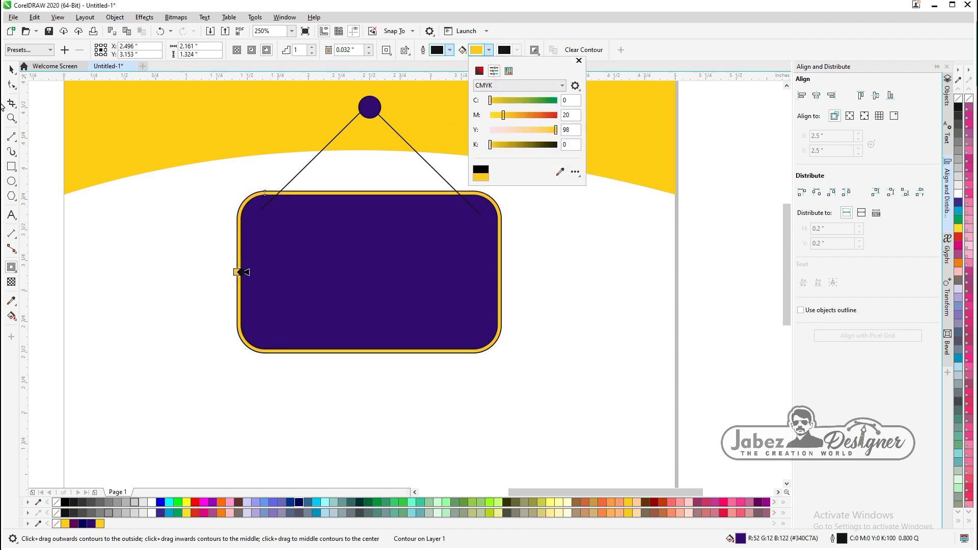
pyautogui.click(13, 71)
pyautogui.click(13, 70)
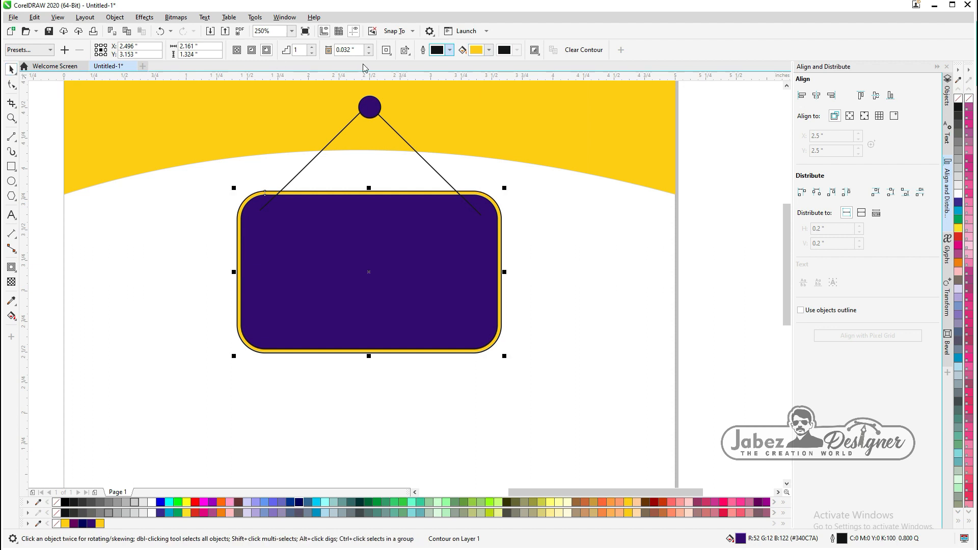
# Step: Break the contour apart from the rounded rectangle and remove the yellow frame's outline
pyautogui.rightClick(244, 209)
pyautogui.click(285, 230)
pyautogui.click(44, 212)
pyautogui.click(236, 226)
pyautogui.click(507, 49)
pyautogui.click(496, 65)
# Step: Add a drop shadow to the yellow frame, offset about 0.032" right and 0.06" down, with opacity 50 and feather 15
pyautogui.click(12, 268)
pyautogui.click(44, 264)
pyautogui.moveTo(369, 272); pyautogui.dragTo(417, 361)
pyautogui.press('space')
pyautogui.press('F3')
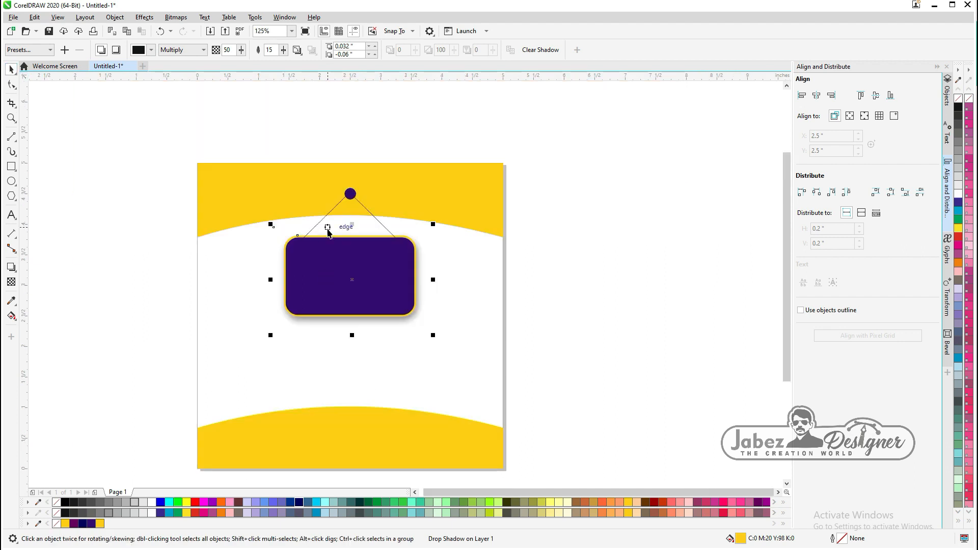
# Step: Add a soft drop shadow to the purple pin circle, cast downward to the right
pyautogui.moveTo(493, 363); pyautogui.dragTo(493, 363)
pyautogui.scroll(2, 376, 275)
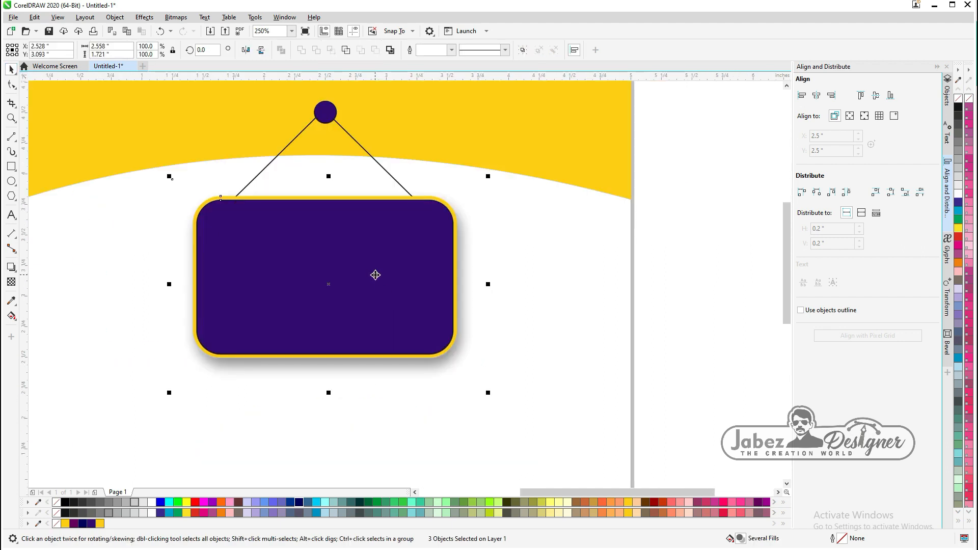
pyautogui.click(325, 112)
pyautogui.scroll(2, 326, 163)
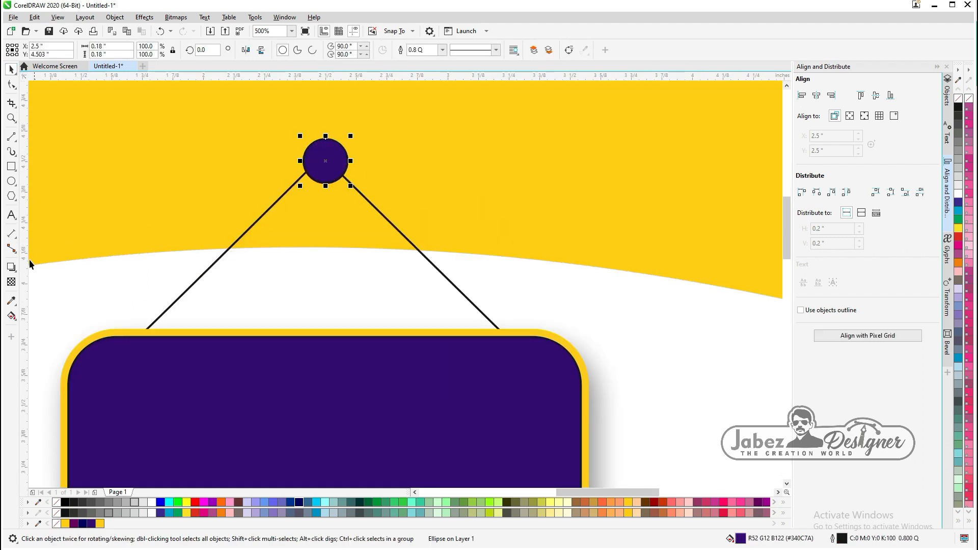
pyautogui.click(14, 270)
pyautogui.click(29, 269)
pyautogui.moveTo(326, 161); pyautogui.dragTo(344, 187)
pyautogui.scroll(-2, 373, 199)
pyautogui.press('space')
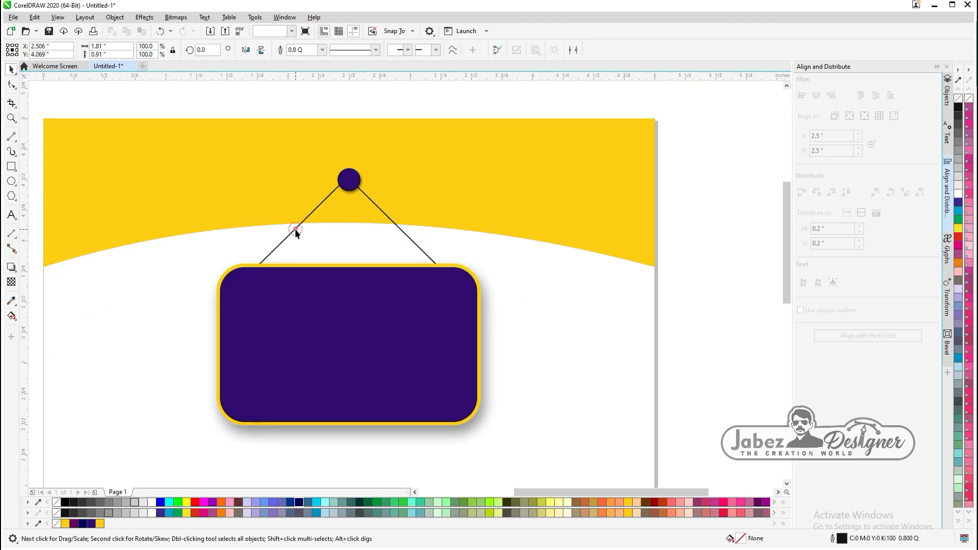
# Step: Open the outline width choices for the black hanging string above the sign
pyautogui.click(295, 228)
pyautogui.scroll(2, 300, 229)
pyautogui.click(322, 50)
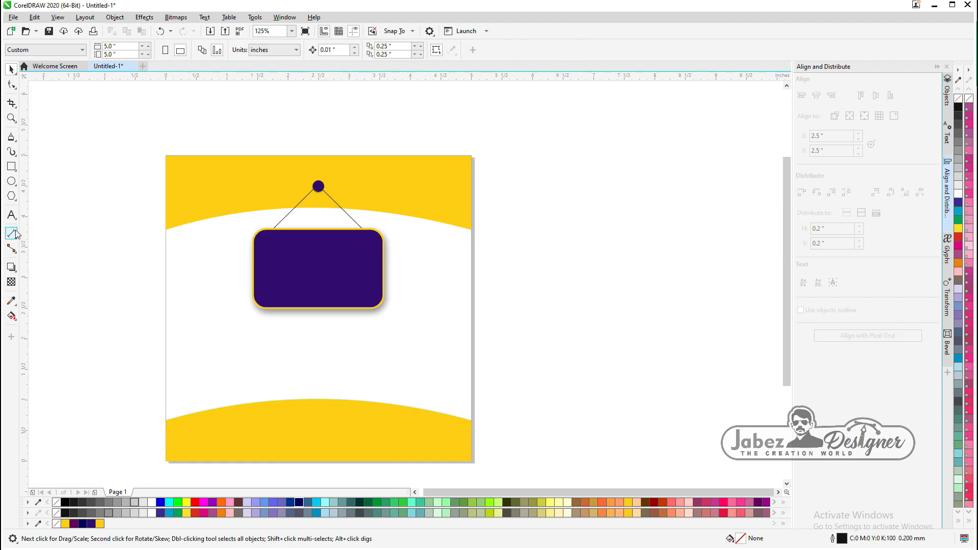
# Step: Add artistic text reading WANTED in the white area just below the sign
pyautogui.click(11, 215)
pyautogui.click(219, 328)
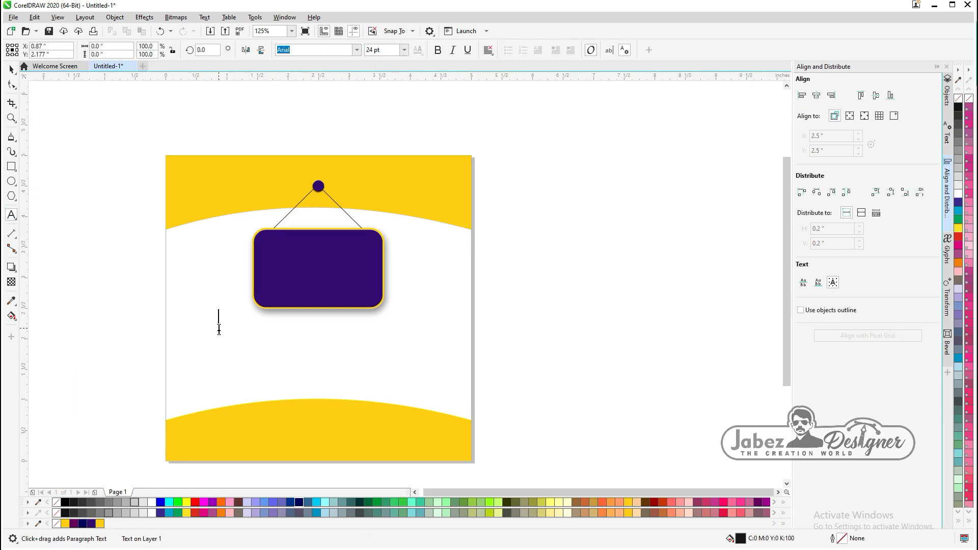
pyautogui.write('WANTED')
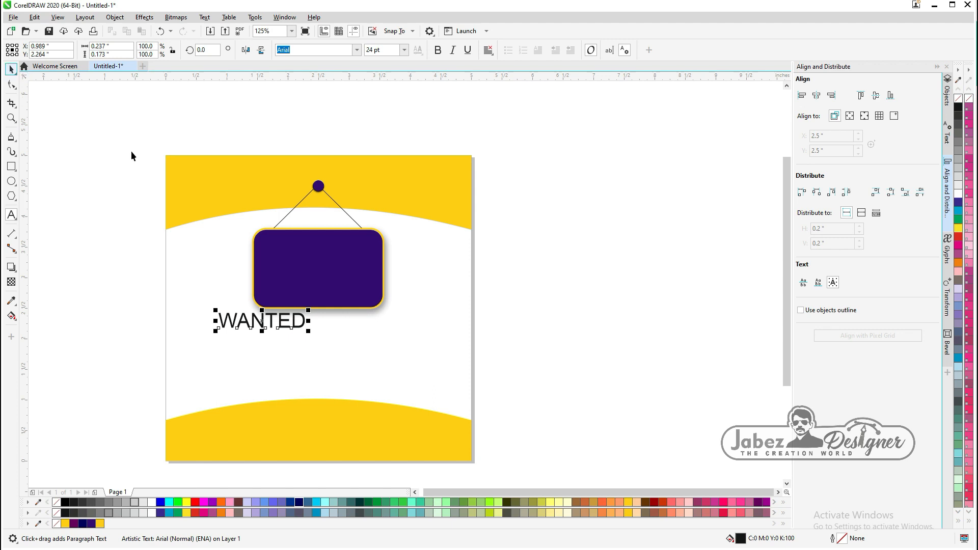
pyautogui.hotkey('ctrl', 'space')
# Step: Try the Anton font on the WANTED text
pyautogui.click(438, 50)
pyautogui.click(357, 50)
pyautogui.click(300, 200)
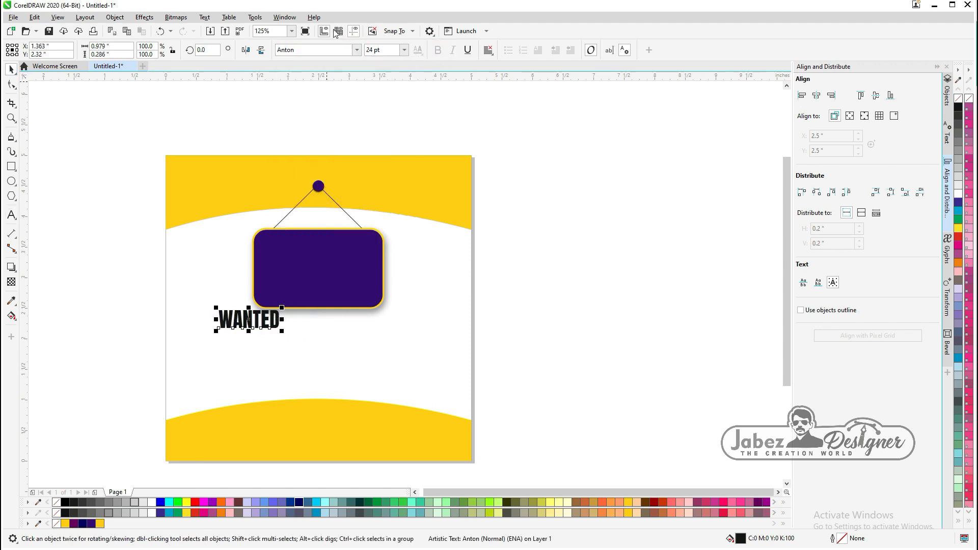
# Step: Set the font of the WANTED text to Arial Black
pyautogui.click(356, 50)
pyautogui.moveTo(343, 161)
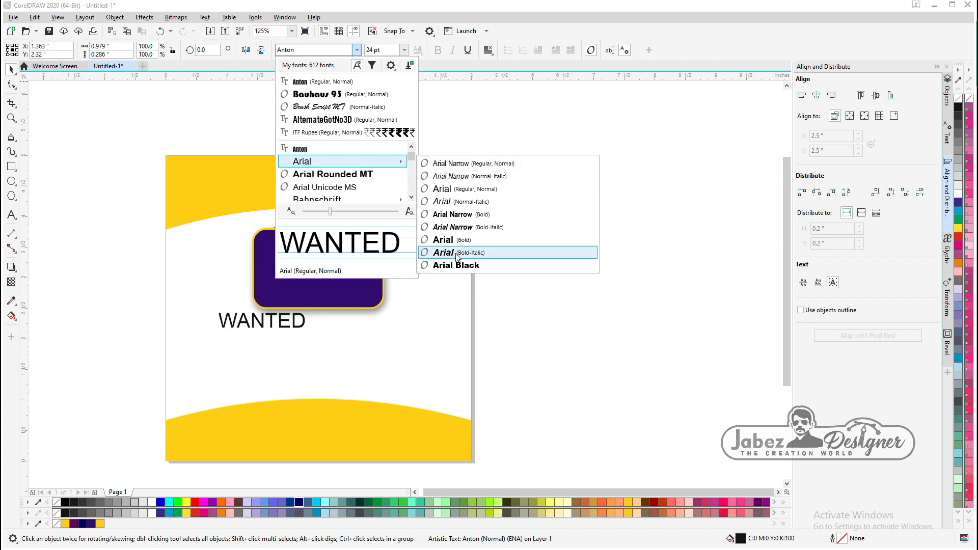
pyautogui.click(489, 265)
# Step: Place WANTED on the purple sign, enlarge it to about 27 pt and fill it with yellow (R255 G204 B0)
pyautogui.moveTo(265, 320); pyautogui.dragTo(376, 288)
pyautogui.click(628, 502)
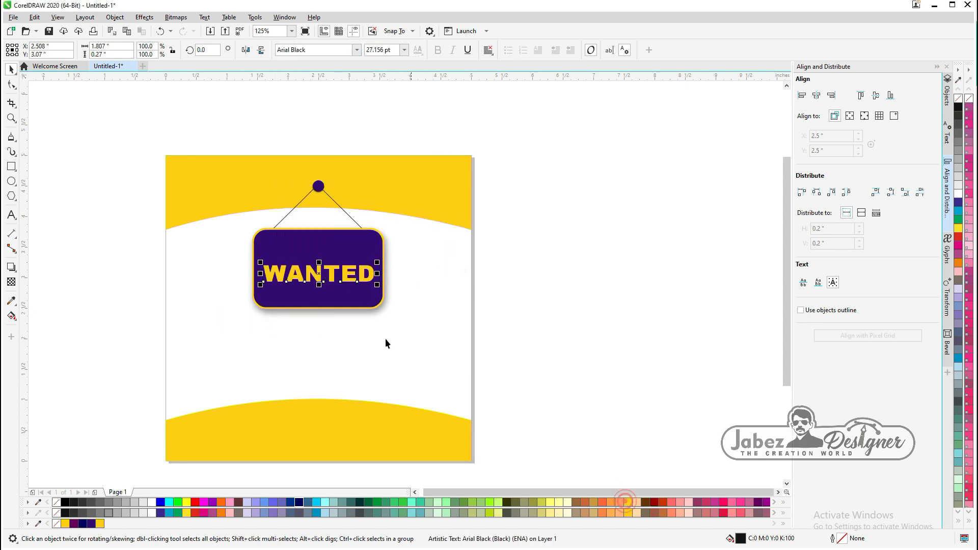
pyautogui.moveTo(321, 276); pyautogui.dragTo(317, 271)
pyautogui.click(317, 271)
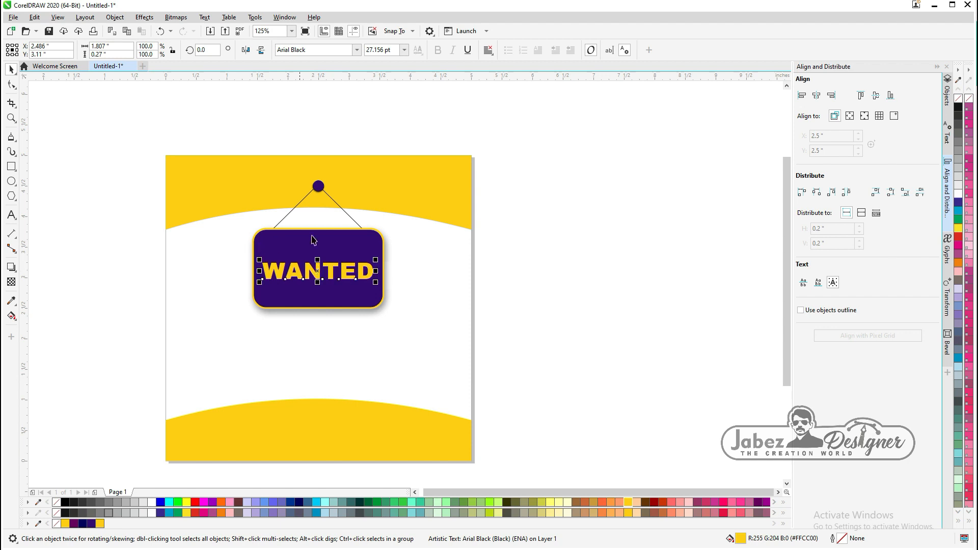
# Step: Add a separate artistic text reading Branch Manager to the left of the sign
pyautogui.click(108, 252)
pyautogui.press('F8')
pyautogui.click(114, 295)
pyautogui.write('b')
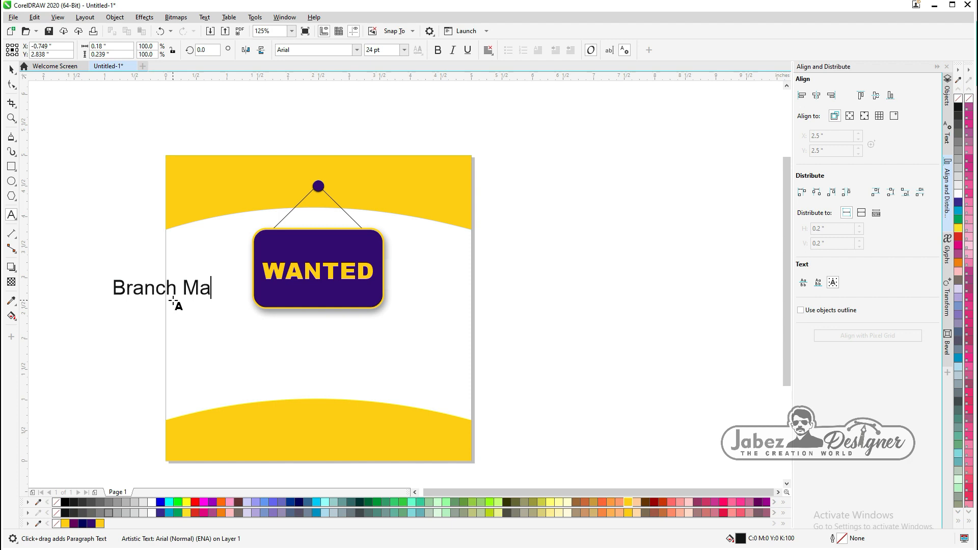
pyautogui.click(12, 70)
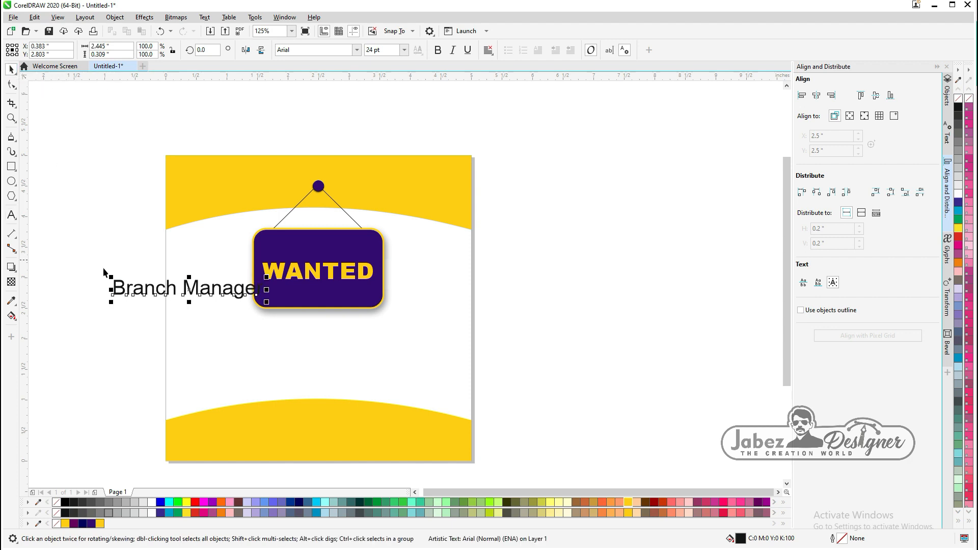
# Step: Fit Branch Manager above WANTED on the sign at about 16.9 pt and format it as bold white
pyautogui.moveTo(190, 290); pyautogui.dragTo(340, 255)
pyautogui.moveTo(420, 267); pyautogui.dragTo(375, 259)
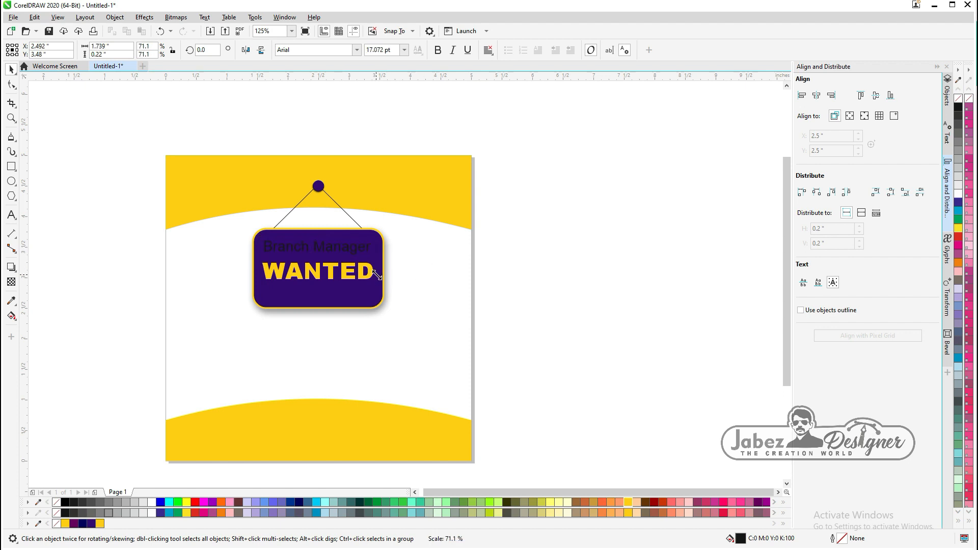
pyautogui.click(154, 503)
pyautogui.click(437, 49)
pyautogui.click(554, 218)
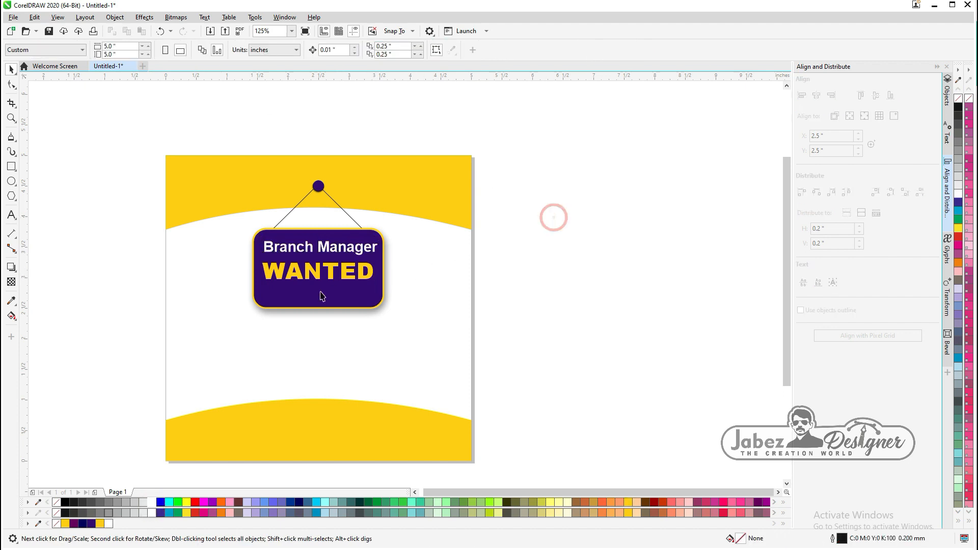
pyautogui.click(364, 248)
pyautogui.click(505, 300)
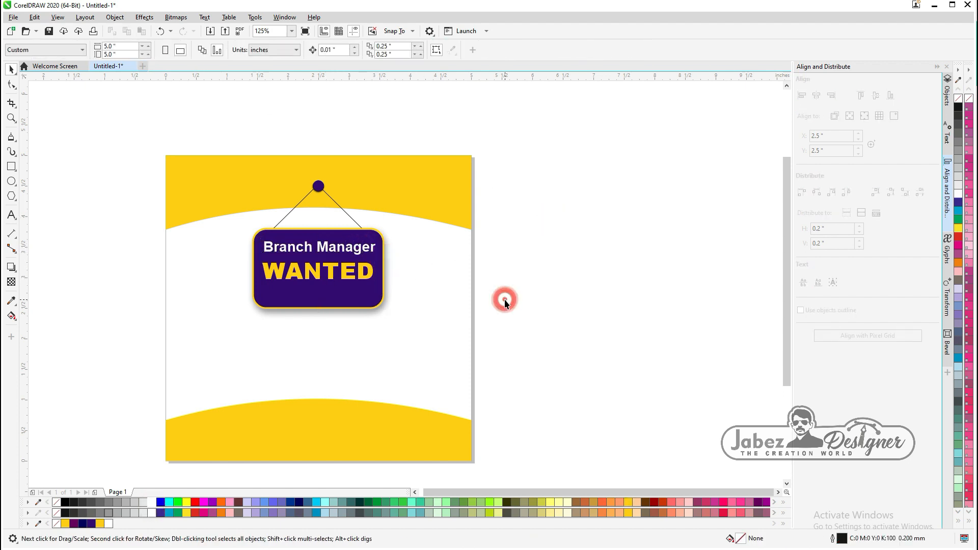
# Step: Move the WANTED text slightly lower on the sign
pyautogui.click(328, 279)
pyautogui.moveTo(330, 274); pyautogui.dragTo(330, 278)
pyautogui.keyDown('shift'); pyautogui.click(336, 248); pyautogui.keyUp('shift')
# Step: Split Branch Manager onto two centre-aligned lines and enlarge the text to about 19.8 pt
pyautogui.doubleClick(336, 247)
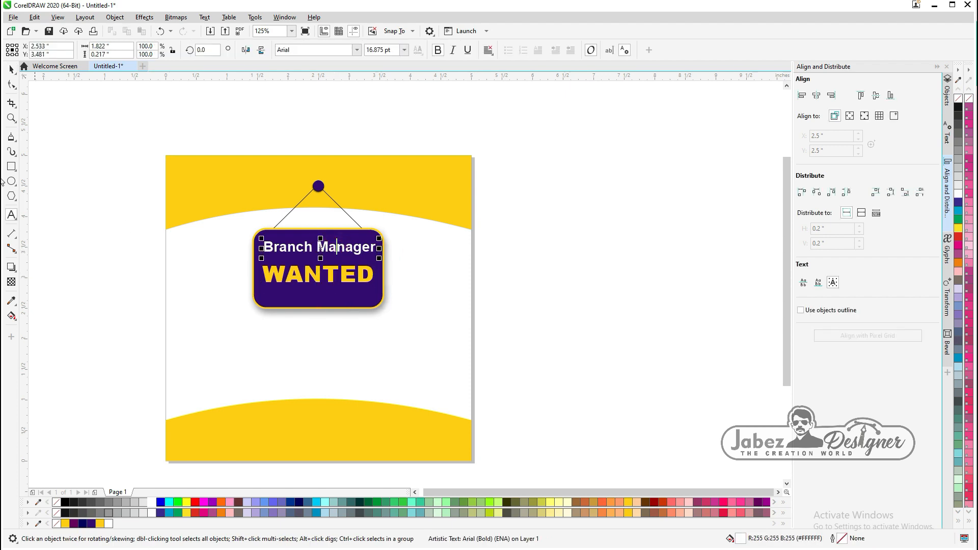
pyautogui.scroll(2, 314, 262)
pyautogui.click(325, 232)
pyautogui.click(323, 231)
pyautogui.press('Return')
pyautogui.hotkey('ctrl', 'a')
pyautogui.hotkey('ctrl', 'e')
pyautogui.click(9, 73)
pyautogui.moveTo(334, 282)
pyautogui.mouseDown()
pyautogui.moveTo(355, 293)
pyautogui.moveTo(336, 283)
pyautogui.mouseUp()
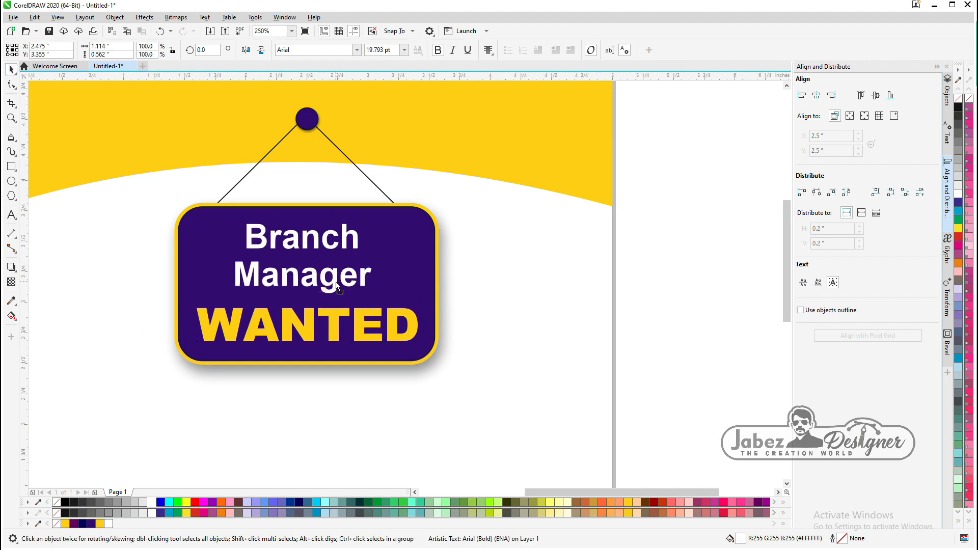
# Step: Change the Branch Manager text to UPPERCASE and scale it down to about 17.8 pt
pyautogui.doubleClick(336, 283)
pyautogui.hotkey('ctrl', 'a')
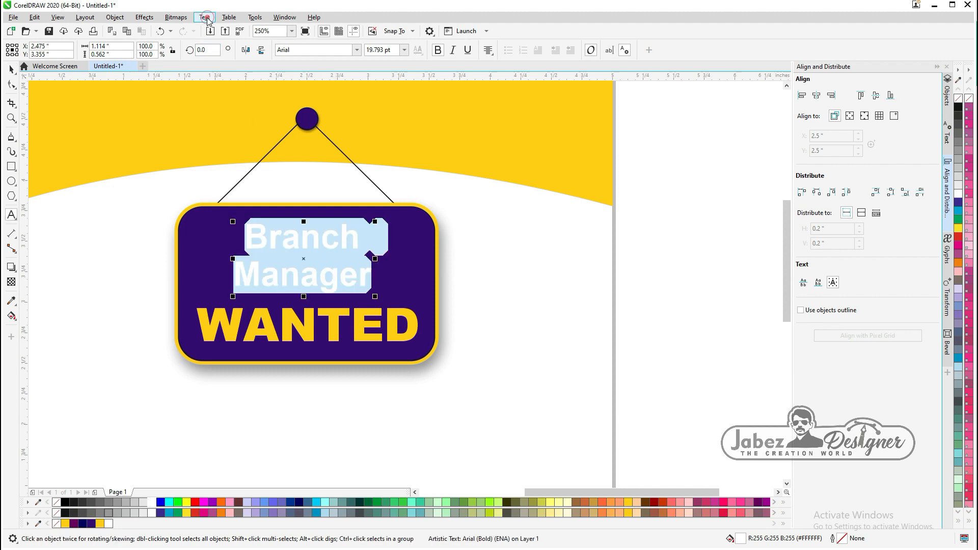
pyautogui.click(204, 17)
pyautogui.click(253, 232)
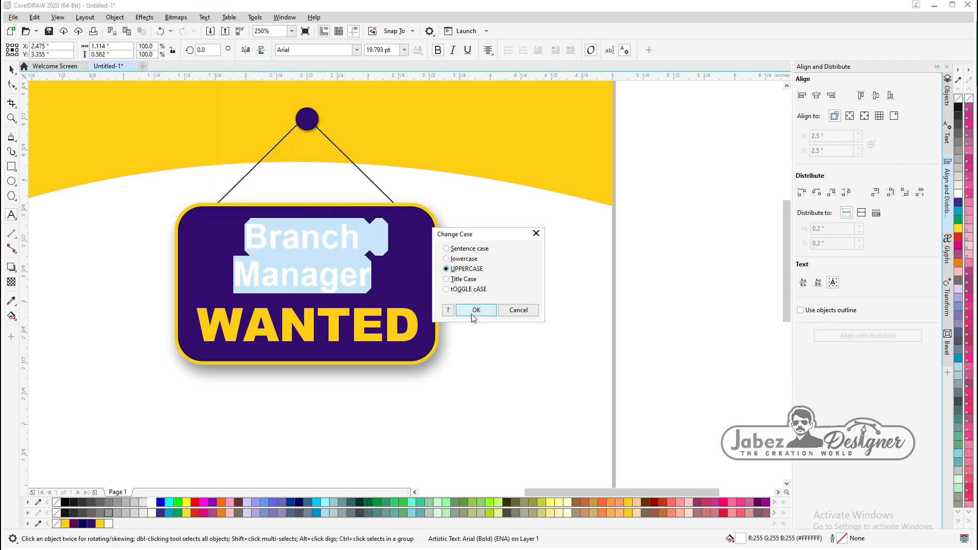
pyautogui.click(476, 310)
pyautogui.click(11, 70)
pyautogui.scroll(-2, 279, 281)
pyautogui.moveTo(336, 288); pyautogui.dragTo(332, 286)
pyautogui.click(494, 300)
# Step: Draw a circle about 0.15 inch wide left of the sign, fill it light grey and remove its outline
pyautogui.click(11, 181)
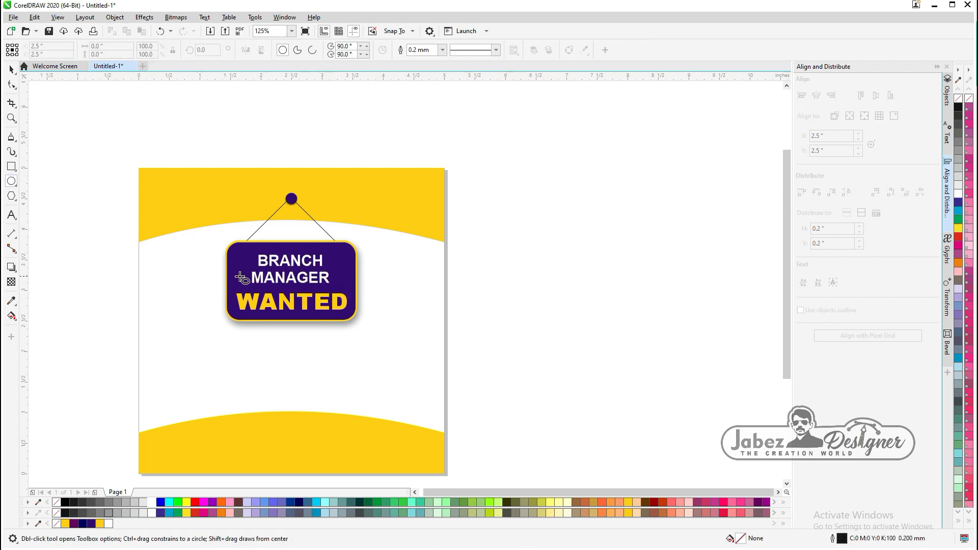
pyautogui.scroll(2, 254, 277)
pyautogui.moveTo(60, 240); pyautogui.dragTo(80, 258)
pyautogui.press('space')
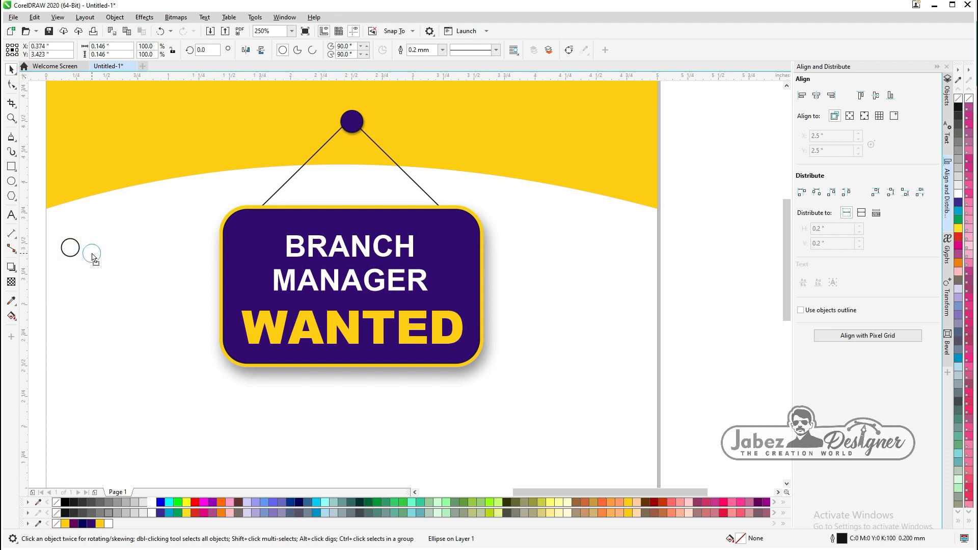
pyautogui.click(139, 505)
pyautogui.click(443, 50)
pyautogui.click(418, 60)
# Step: Duplicate the grey circle into a grid of three columns by five rows, with a matching grid right of the sign
pyautogui.moveTo(130, 269); pyautogui.dragTo(160, 269)
pyautogui.rightClick(160, 269)
pyautogui.moveTo(57, 244); pyautogui.dragTo(376, 304)
pyautogui.hotkey('ctrl', 'r')
pyautogui.hotkey('ctrl', 'r')
pyautogui.hotkey('ctrl', 'r')
pyautogui.scroll(-1, 139, 285)
pyautogui.click(402, 294)
# Step: Copy one grey circle onto the left side of the sign and fill it with yellow (R255 G204 B0)
pyautogui.moveTo(353, 272); pyautogui.dragTo(179, 302)
pyautogui.rightClick(194, 267)
pyautogui.click(628, 502)
# Step: Duplicate the yellow dot into a vertical column of three and copy the column to the sign's right side
pyautogui.scroll(1, 208, 261)
pyautogui.moveTo(178, 294); pyautogui.dragTo(179, 318)
pyautogui.keyDown('shift'); pyautogui.click(181, 296); pyautogui.keyUp('shift')
pyautogui.keyDown('shift'); pyautogui.click(180, 266); pyautogui.keyUp('shift')
pyautogui.moveTo(180, 266); pyautogui.dragTo(385, 307)
pyautogui.rightClick(385, 306)
# Step: Break the BRANCH MANAGER text apart into separate lines and enlarge BRANCH slightly
pyautogui.click(288, 267)
pyautogui.click(114, 18)
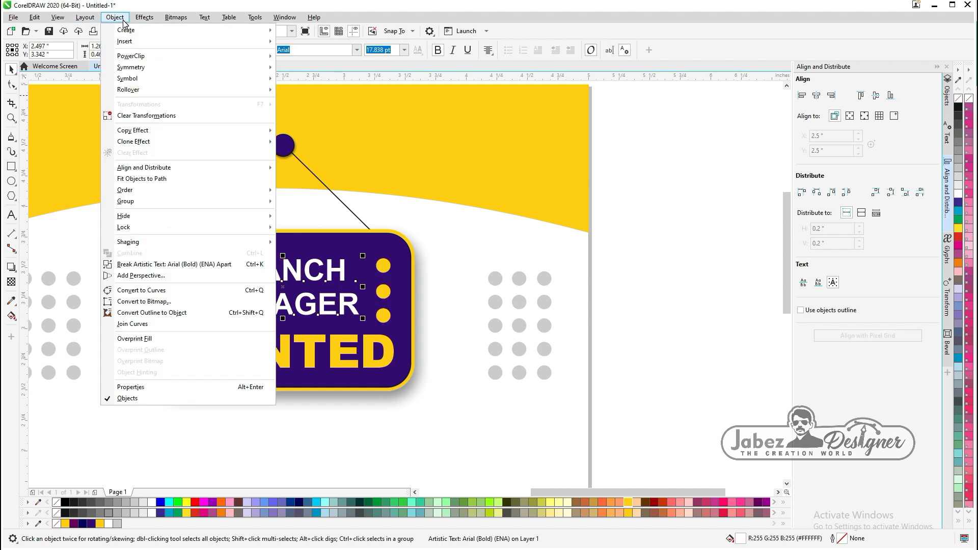
pyautogui.click(168, 265)
pyautogui.moveTo(348, 284); pyautogui.dragTo(351, 285)
# Step: Stretch the WANTED text slightly taller toward the MANAGER line
pyautogui.click(332, 345)
pyautogui.moveTo(284, 332); pyautogui.dragTo(283, 325)
pyautogui.scroll(-1, 313, 313)
pyautogui.click(409, 303)
# Step: Add artistic text reading Wanted in Area in the white space below the sign
pyautogui.click(11, 215)
pyautogui.click(204, 393)
pyautogui.write('Wanted in Area')
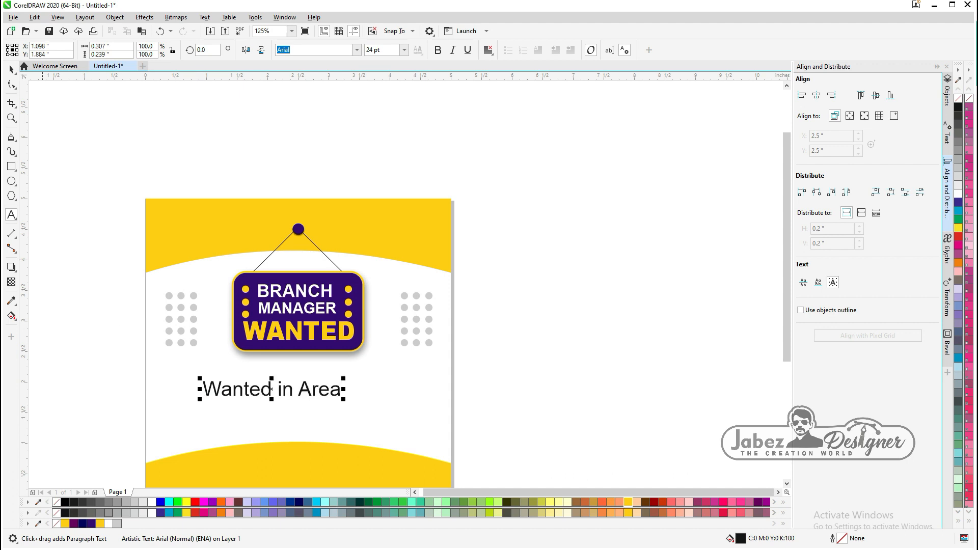
pyautogui.hotkey('ctrl', 'space')
# Step: Centre Wanted in Area beneath the sign at about 18.5 pt and nudge the sign's WANTED text down
pyautogui.moveTo(272, 393); pyautogui.dragTo(305, 381)
pyautogui.moveTo(380, 390); pyautogui.dragTo(357, 385)
pyautogui.moveTo(310, 326); pyautogui.dragTo(310, 327)
# Step: Duplicate Wanted in Area to the lower left, shrink the copy to about 14.1 pt and change its text to AVADI
pyautogui.moveTo(306, 373); pyautogui.dragTo(251, 414)
pyautogui.rightClick(227, 393)
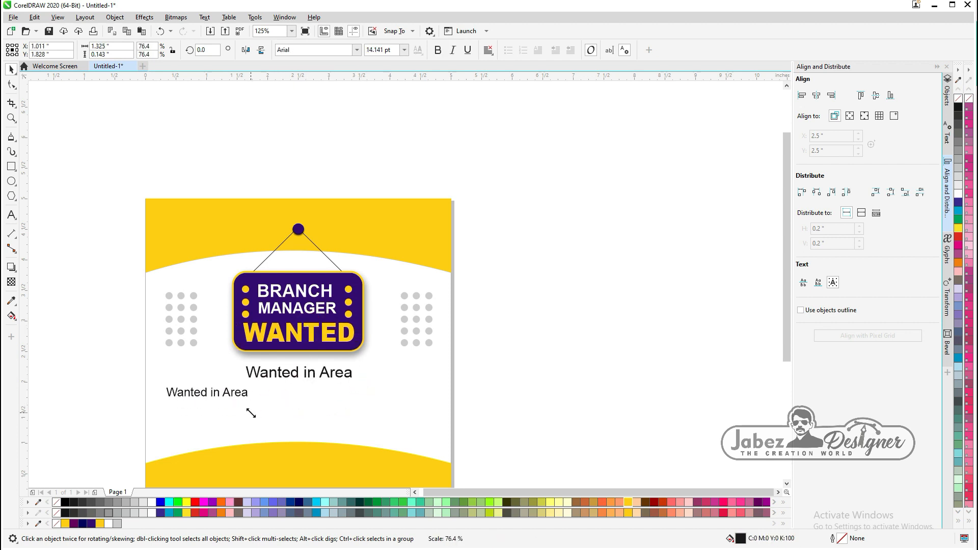
pyautogui.doubleClick(224, 395)
pyautogui.hotkey('ctrl', 'a')
pyautogui.press('BackSpace')
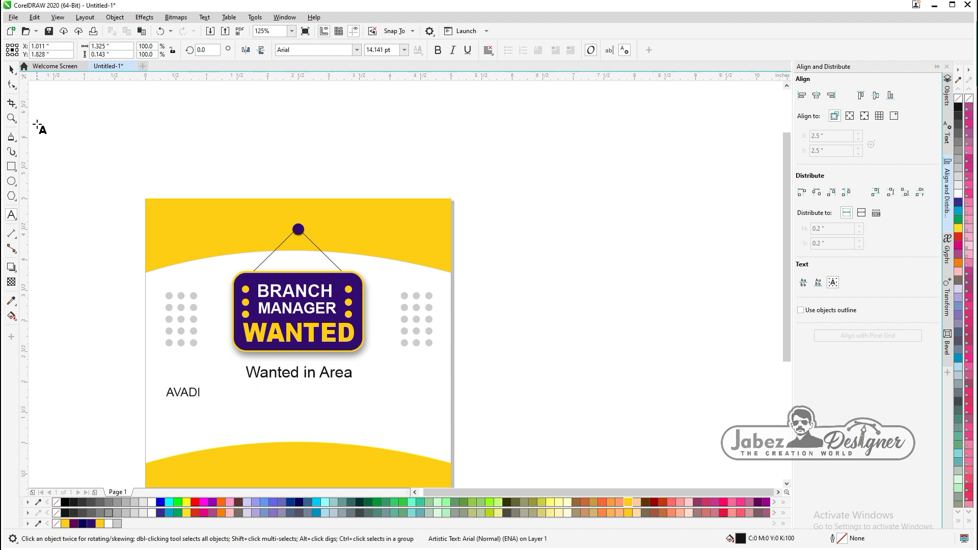
# Step: Duplicate AVADI to its right and change the copy's text to KELKATTALAI
pyautogui.moveTo(181, 391); pyautogui.dragTo(230, 391)
pyautogui.rightClick(230, 391)
pyautogui.doubleClick(232, 392)
pyautogui.hotkey('ctrl', 'a')
pyautogui.write('K')
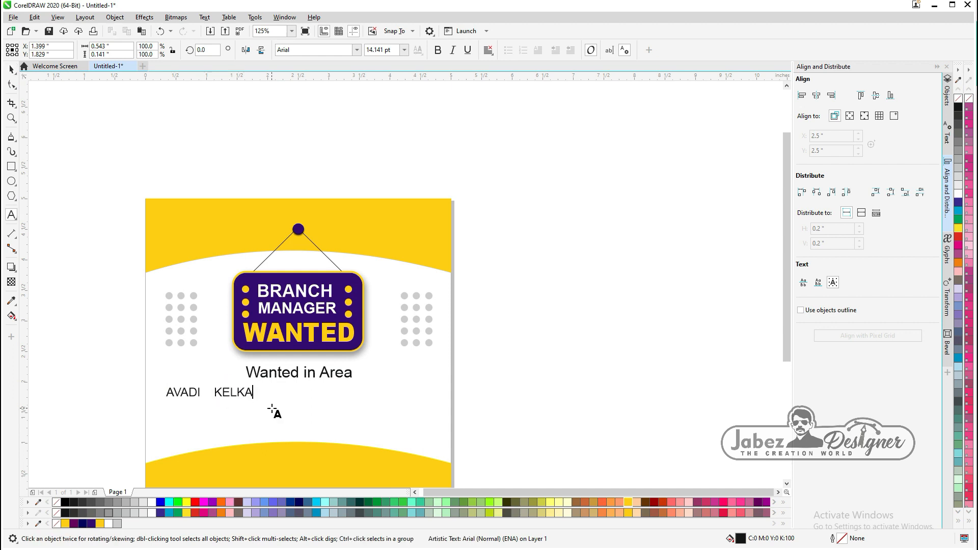
pyautogui.click(10, 71)
# Step: Duplicate KELKATTALAI to its right and change the copy's text to THIRUVERKADU
pyautogui.moveTo(253, 392); pyautogui.dragTo(340, 392)
pyautogui.rightClick(340, 392)
pyautogui.doubleClick(341, 392)
pyautogui.hotkey('ctrl', 'a')
pyautogui.write('TH')
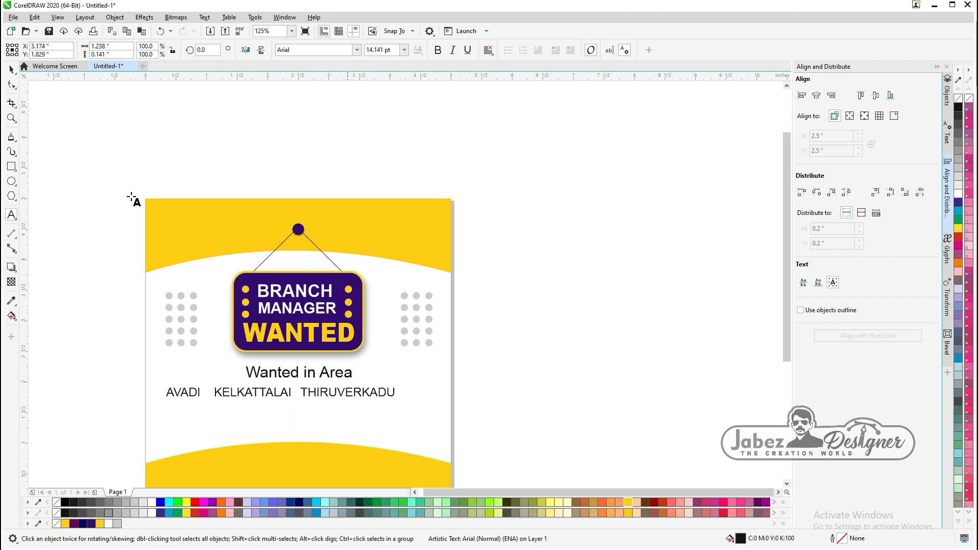
# Step: Duplicate THIRUVERKADU to start a second row below and change the copy's text to VANDALORE
pyautogui.moveTo(349, 392); pyautogui.dragTo(236, 415)
pyautogui.rightClick(236, 414)
pyautogui.doubleClick(235, 415)
pyautogui.hotkey('ctrl', 'a')
pyautogui.write('VA')
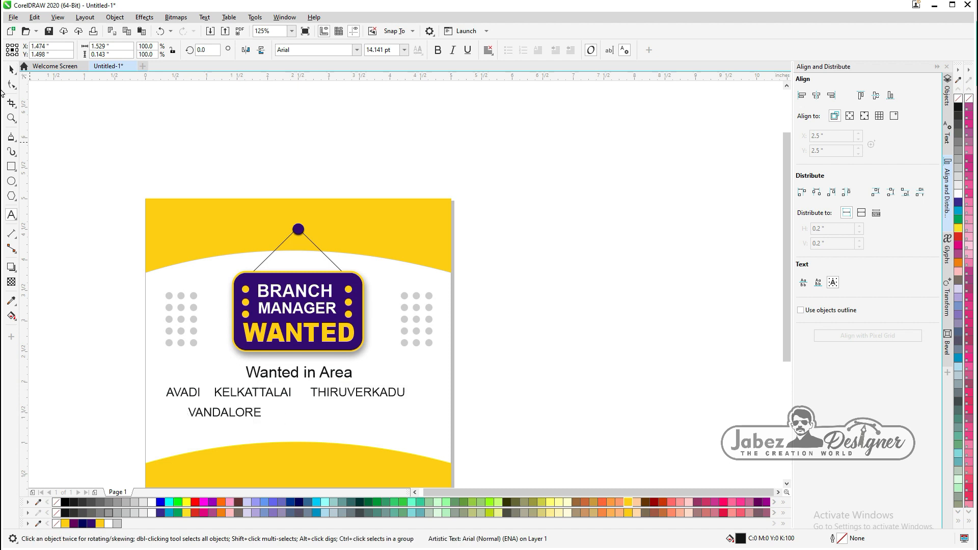
# Step: Duplicate VANDALORE to its right and change the copy's text to MYLAPORE
pyautogui.moveTo(234, 405); pyautogui.dragTo(342, 406)
pyautogui.rightClick(342, 406)
pyautogui.doubleClick(341, 412)
pyautogui.hotkey('ctrl', 'a')
pyautogui.write('M')
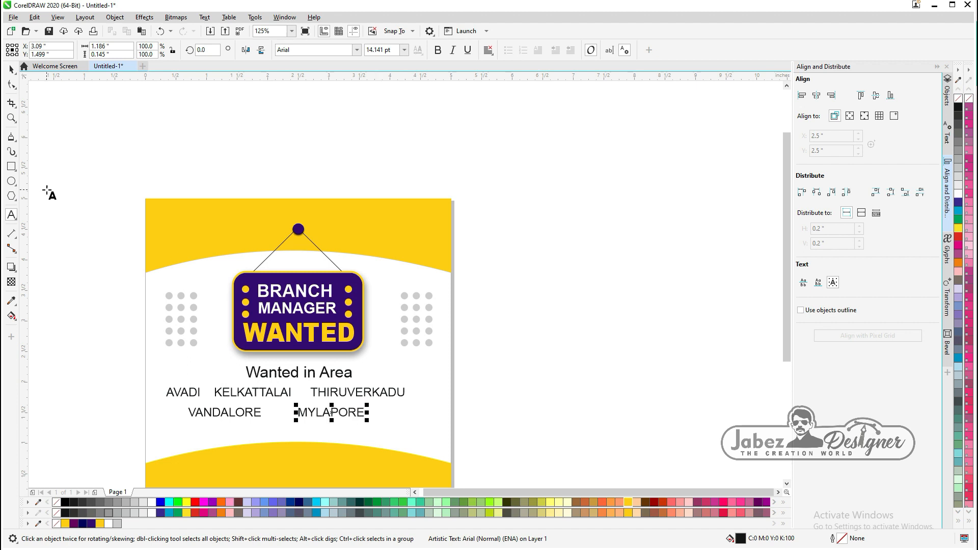
# Step: Shift KELKATTALAI and THIRUVERKADU to the right to widen the gap after AVADI
pyautogui.moveTo(502, 383); pyautogui.dragTo(205, 406)
pyautogui.press('Right')
pyautogui.press('Right')
pyautogui.press('Right')
pyautogui.press('Right')
pyautogui.press('Right')
pyautogui.press('Right')
pyautogui.press('Right')
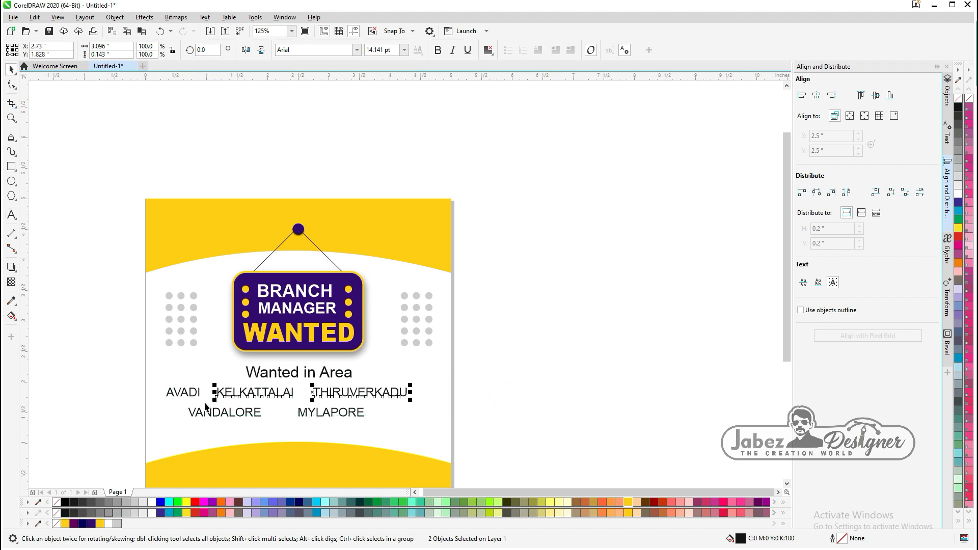
pyautogui.click(34, 370)
# Step: Place yellow bullet dots about 0.12 inch wide before all five area names and shift the second row to the right
pyautogui.moveTo(246, 302); pyautogui.dragTo(157, 389)
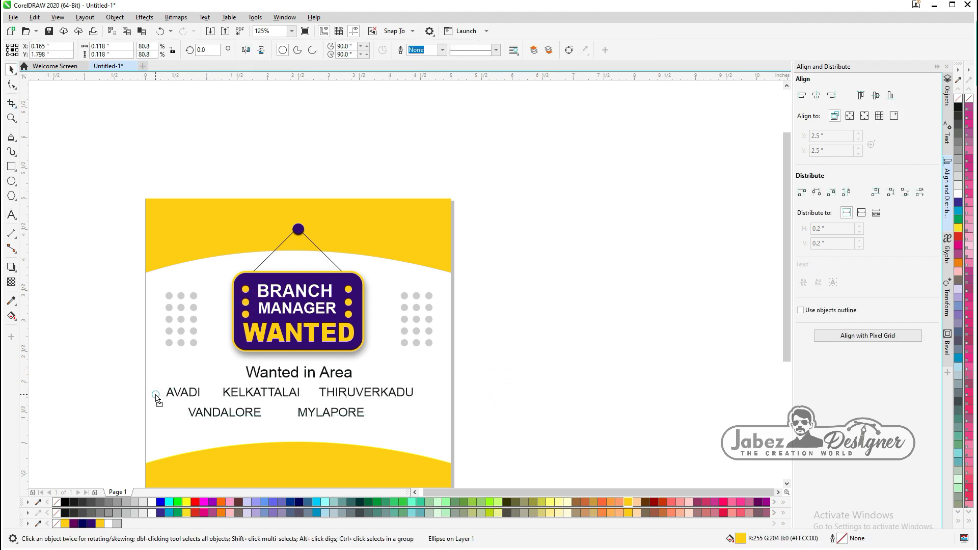
pyautogui.moveTo(230, 401); pyautogui.dragTo(292, 418)
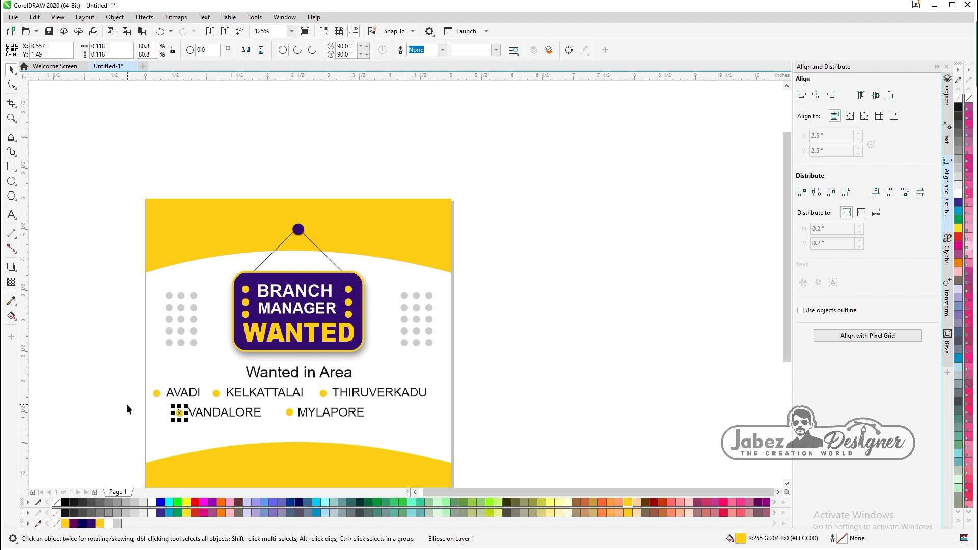
pyautogui.moveTo(127, 404); pyautogui.dragTo(415, 433)
pyautogui.moveTo(308, 417); pyautogui.dragTo(331, 415)
# Step: Move Wanted in Area slightly up and format it as bold in the sign's purple (R52 G12 B122)
pyautogui.moveTo(275, 375); pyautogui.dragTo(275, 371)
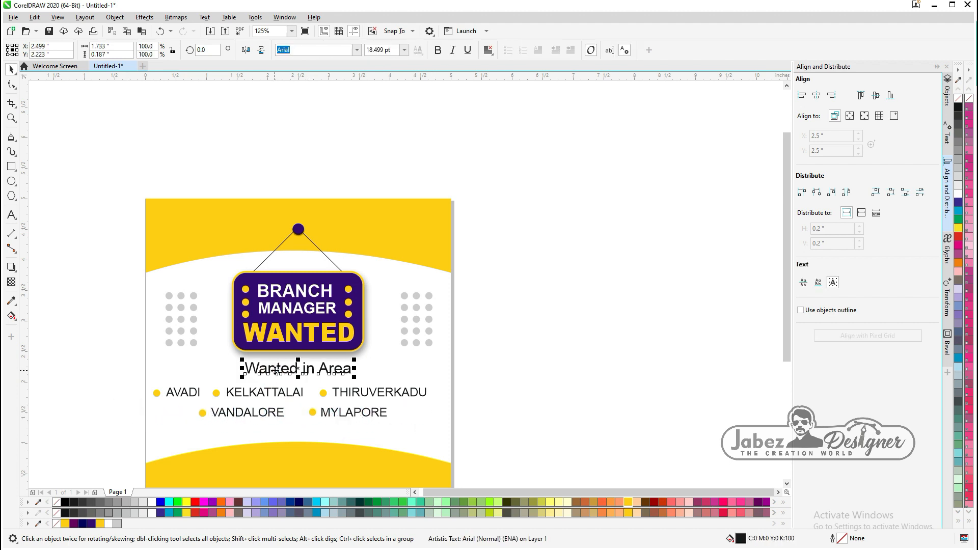
pyautogui.click(437, 50)
pyautogui.click(91, 524)
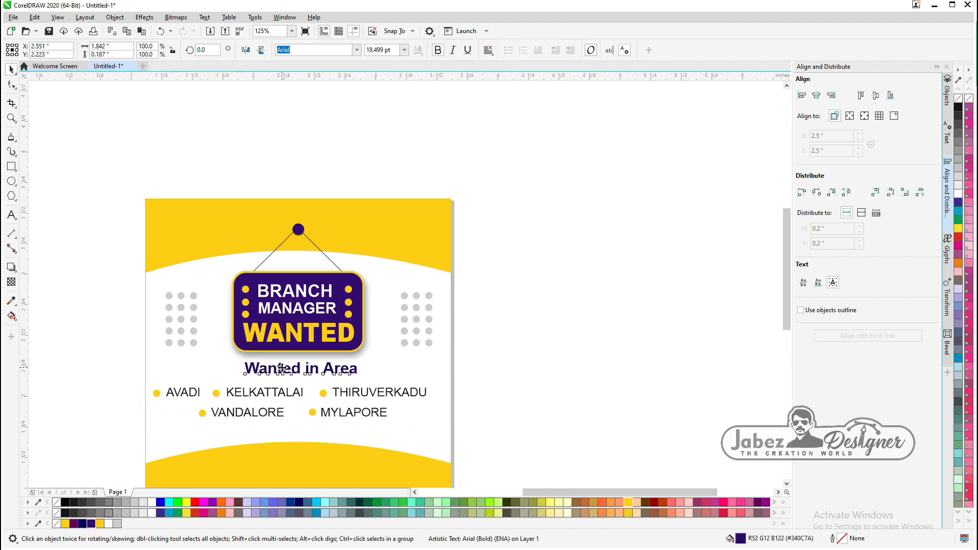
# Step: Reposition the Wanted in Area heading so it sits centred and slightly lower beneath the sign
pyautogui.scroll(2, 289, 372)
pyautogui.moveTo(289, 373); pyautogui.dragTo(130, 371)
pyautogui.scroll(-1, 280, 376)
pyautogui.moveTo(219, 374); pyautogui.dragTo(297, 381)
# Step: Move the bulleted area names slightly right and down, and nudge the sign's WANTED text lower
pyautogui.moveTo(114, 377); pyautogui.dragTo(438, 430)
pyautogui.moveTo(290, 412); pyautogui.dragTo(292, 412)
pyautogui.moveTo(292, 337); pyautogui.dragTo(293, 339)
# Step: Widen the sign's purple rounded rectangle equally on both sides, past the yellow frame
pyautogui.click(276, 282)
pyautogui.moveTo(231, 316); pyautogui.dragTo(221, 316)
pyautogui.click(520, 255)
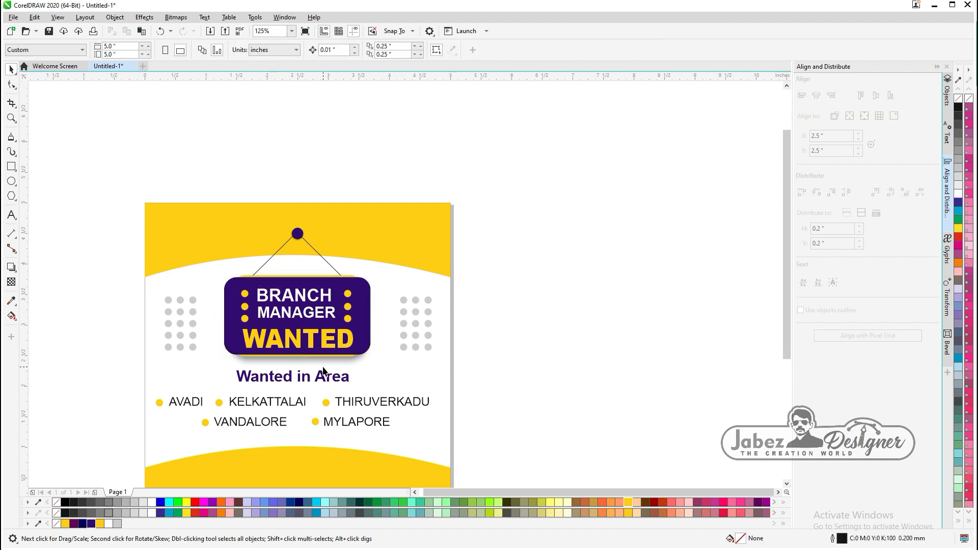
# Step: Stretch the height of the yellow frame behind the purple sign equally at its upper and lower edges
pyautogui.click(279, 276)
pyautogui.scroll(1, 280, 277)
pyautogui.moveTo(314, 273); pyautogui.dragTo(314, 267)
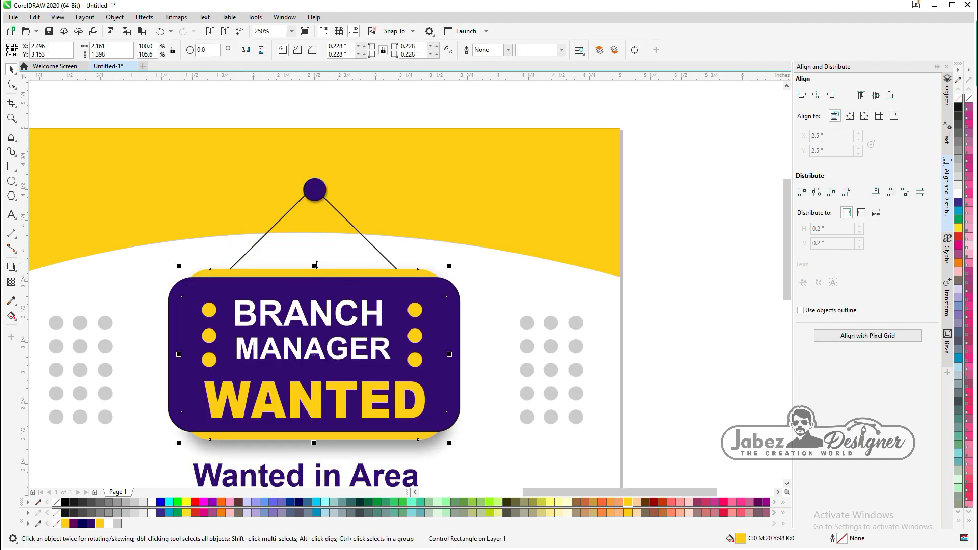
pyautogui.scroll(-1, 315, 277)
pyautogui.click(512, 283)
# Step: Widen the yellow frame equally on both sides to about 2.45 in and reduce its height to about 1.32 in for an even border
pyautogui.click(249, 354)
pyautogui.moveTo(245, 316); pyautogui.dragTo(237, 316)
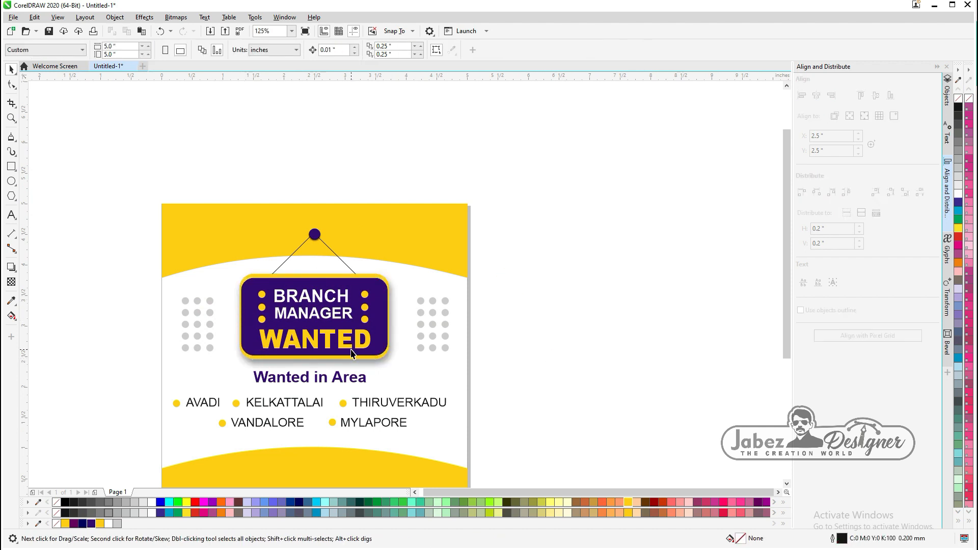
pyautogui.scroll(1, 271, 316)
pyautogui.moveTo(357, 225); pyautogui.dragTo(357, 232)
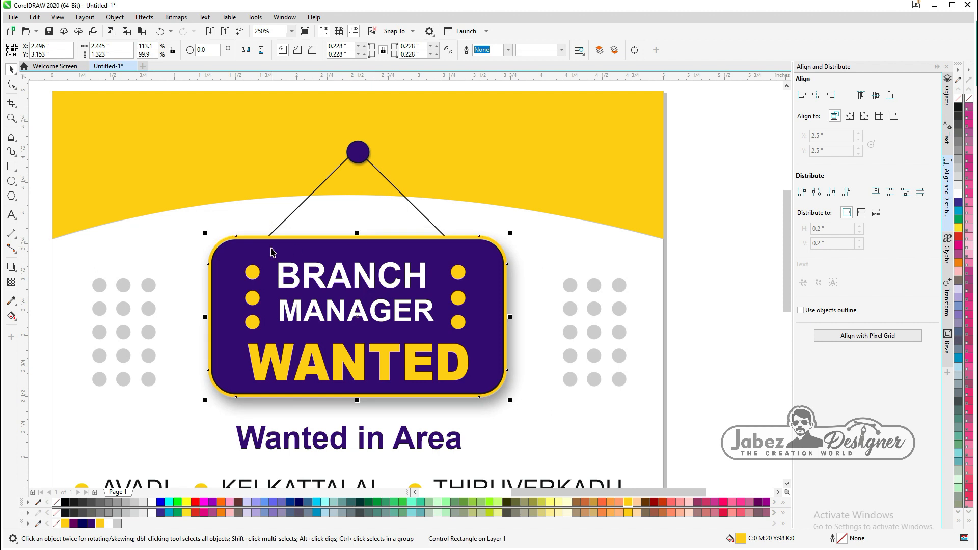
pyautogui.scroll(-1, 271, 249)
pyautogui.click(602, 309)
# Step: Place a grey (R179 G179 B179) copy of the bottom yellow band behind it, offset upward, and pull its left curve node down to the band's edge
pyautogui.click(277, 448)
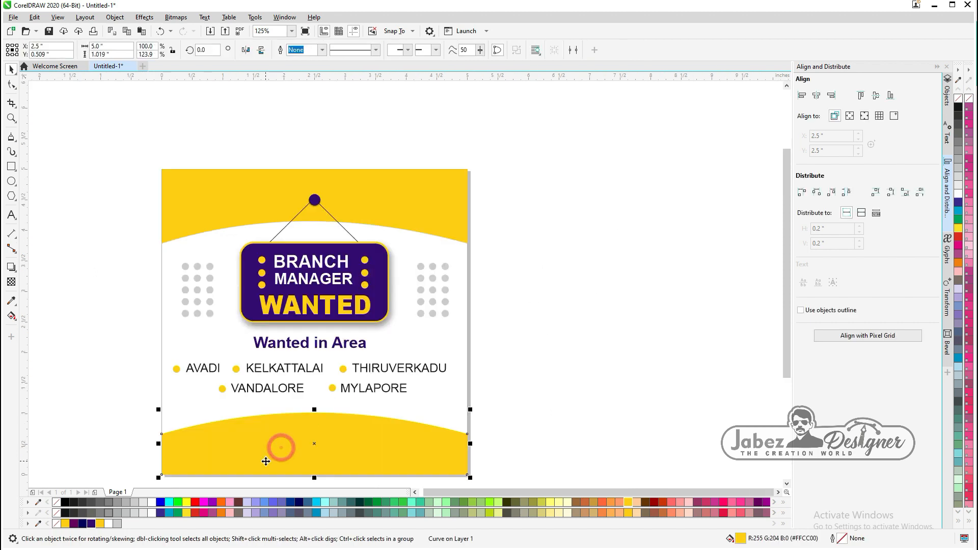
pyautogui.click(126, 503)
pyautogui.hotkey('ctrl', 'pagedown')
pyautogui.click(11, 84)
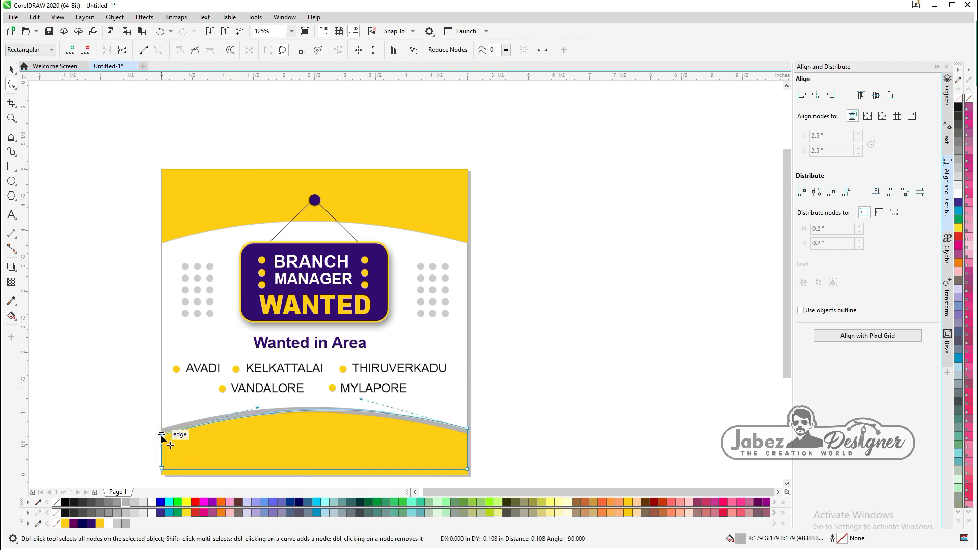
pyautogui.press('space')
# Step: Place a grey (R179 G179 B179) copy of the top yellow band behind it, offset downward, and pull its right curve node up to the band's edge
pyautogui.click(203, 212)
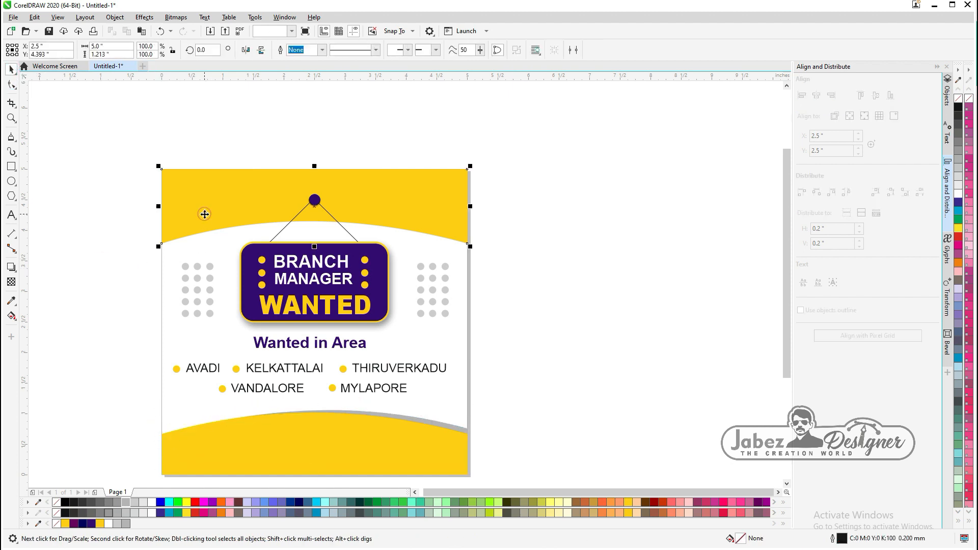
pyautogui.click(126, 503)
pyautogui.hotkey('ctrl', 'pagedown')
pyautogui.press('F10')
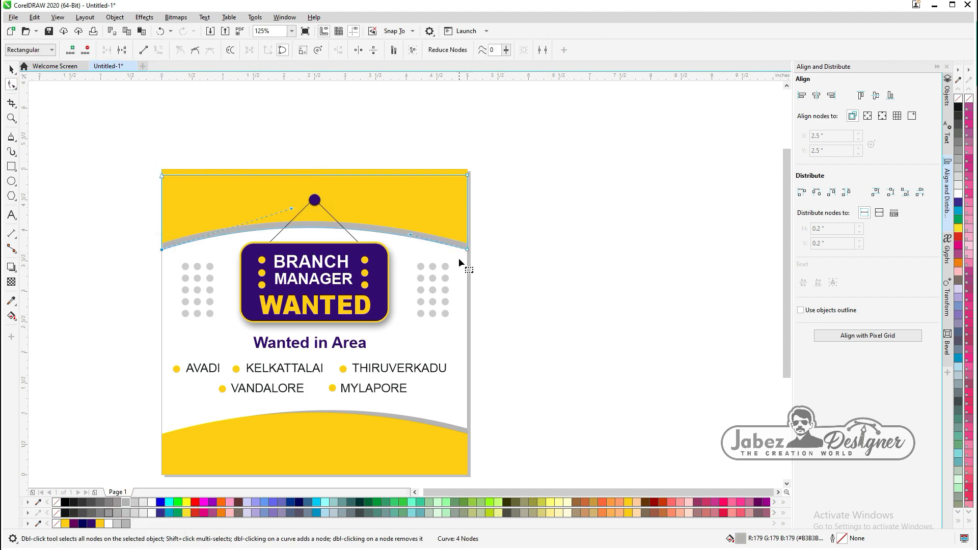
pyautogui.moveTo(469, 246); pyautogui.dragTo(467, 245)
pyautogui.press('space')
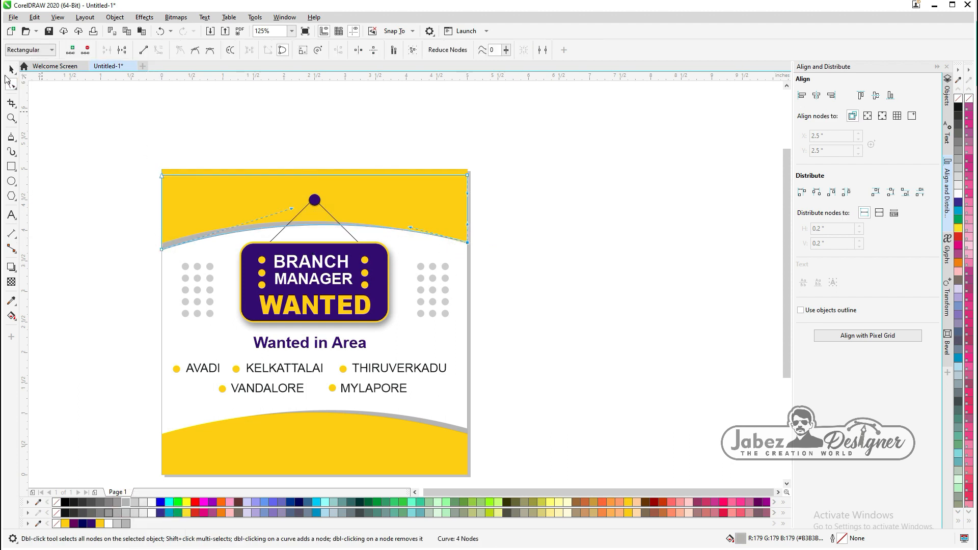
# Step: Copy the Wanted in Area heading onto the bottom yellow band, then make the original uppercase and underlined and shift it slightly left
pyautogui.click(81, 171)
pyautogui.moveTo(297, 345); pyautogui.dragTo(308, 430)
pyautogui.click(288, 343)
pyautogui.hotkey('ctrl', 'a')
pyautogui.click(204, 17)
pyautogui.click(228, 232)
pyautogui.click(476, 310)
pyautogui.click(467, 49)
pyautogui.click(11, 69)
pyautogui.moveTo(353, 346); pyautogui.dragTo(343, 347)
# Step: Change the copied heading's text to "For Application Contact :-", scale it down to about 13.6 pt and centre it on the bottom band
pyautogui.hotkey('ctrl', 'a')
pyautogui.write('fO')
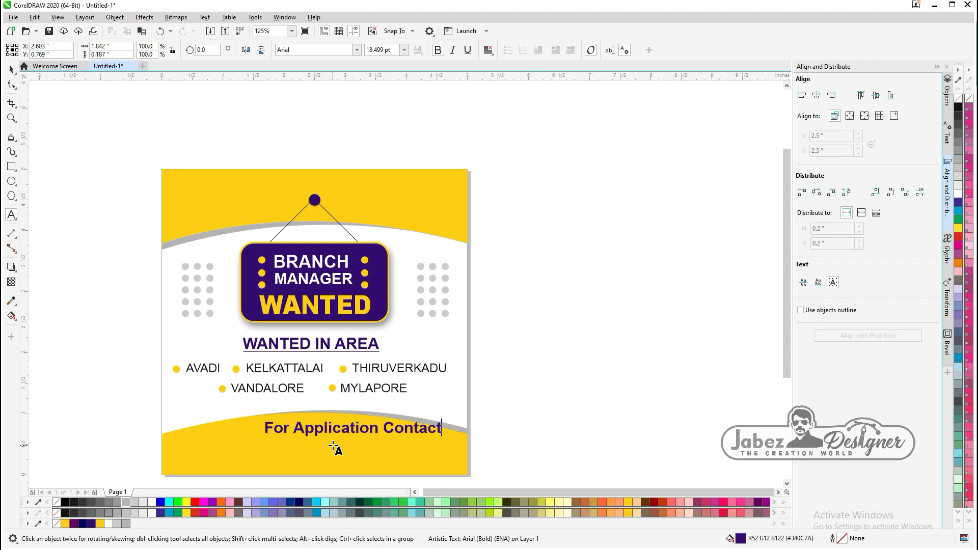
pyautogui.hotkey('ctrl', 'a')
pyautogui.moveTo(456, 437); pyautogui.dragTo(407, 436)
pyautogui.moveTo(336, 428); pyautogui.dragTo(322, 431)
pyautogui.click(381, 429)
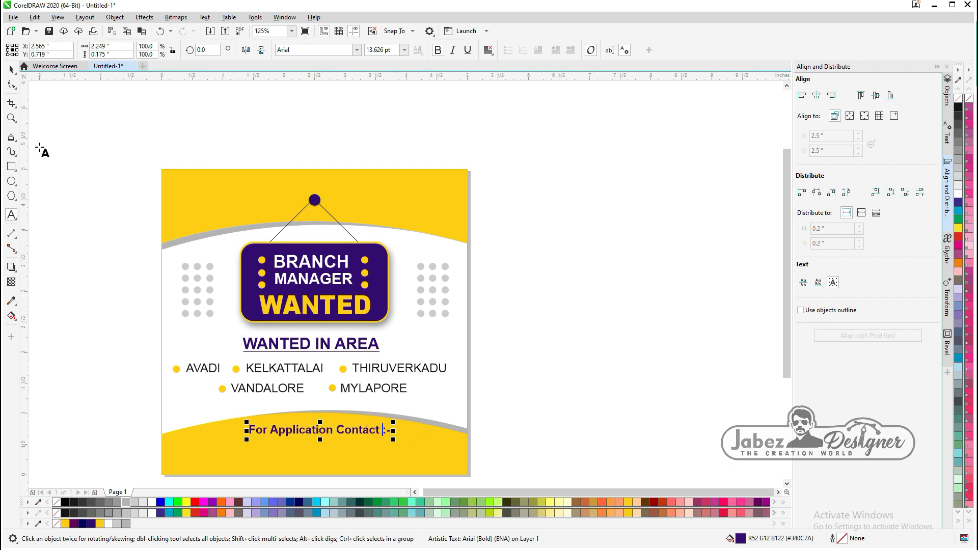
# Step: Add the text "Your Logo" in Arial 24 pt and place it near the right end of the top yellow band
pyautogui.click(11, 214)
pyautogui.click(176, 206)
pyautogui.write('Your Logo')
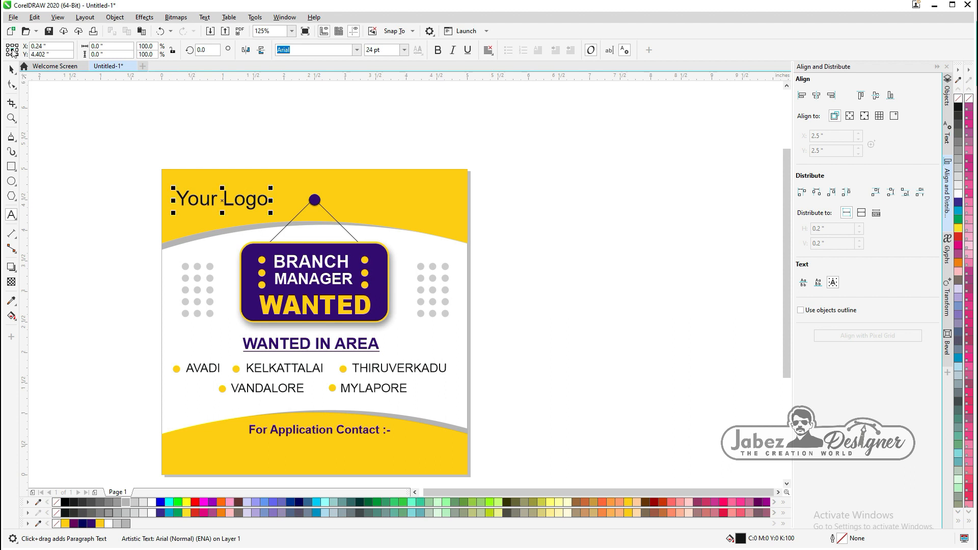
pyautogui.moveTo(221, 200); pyautogui.dragTo(372, 184)
pyautogui.click(373, 174)
# Step: Lower the contact line slightly, then scale down the WANTED IN AREA heading and centre it horizontally with the top band
pyautogui.moveTo(360, 434); pyautogui.dragTo(361, 439)
pyautogui.click(339, 345)
pyautogui.moveTo(240, 355); pyautogui.dragTo(251, 355)
pyautogui.click(307, 189)
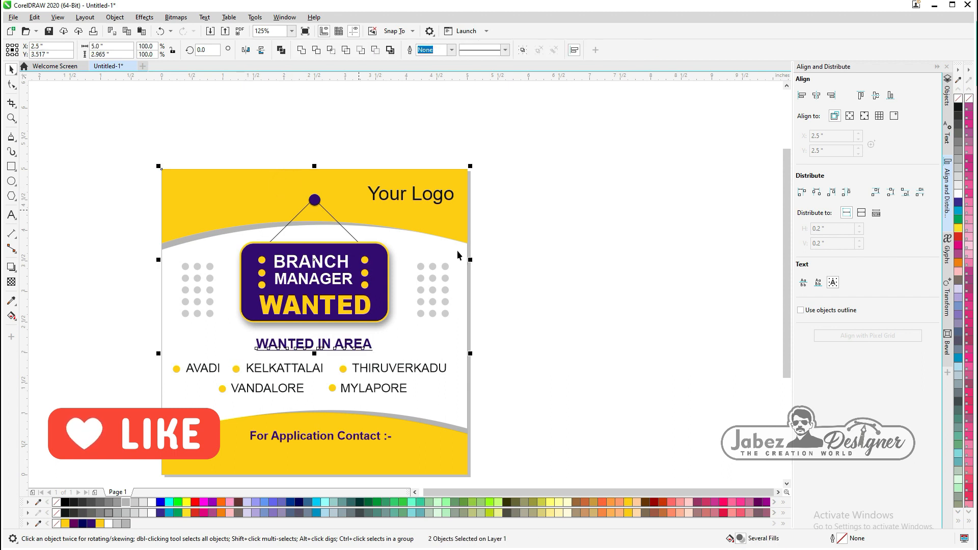
pyautogui.click(526, 284)
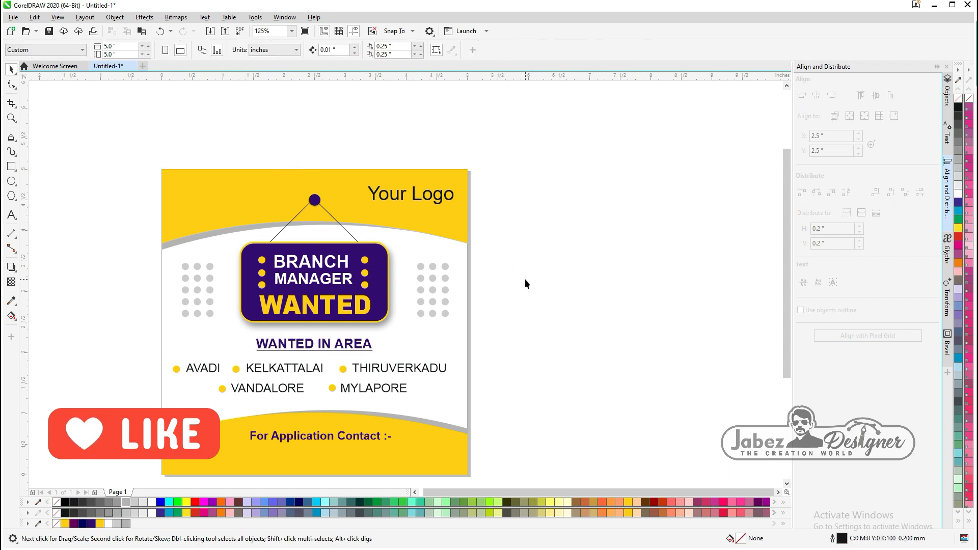